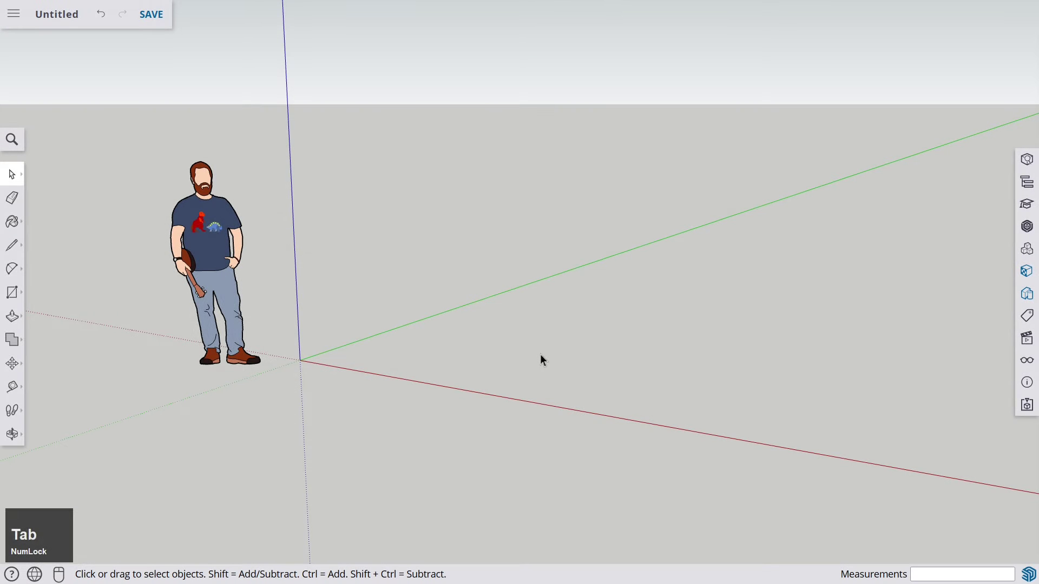
Step: Apply the Shaded with textures style from Default Styles for a plain white background
{"action": "key", "text": "Num_Lock"}
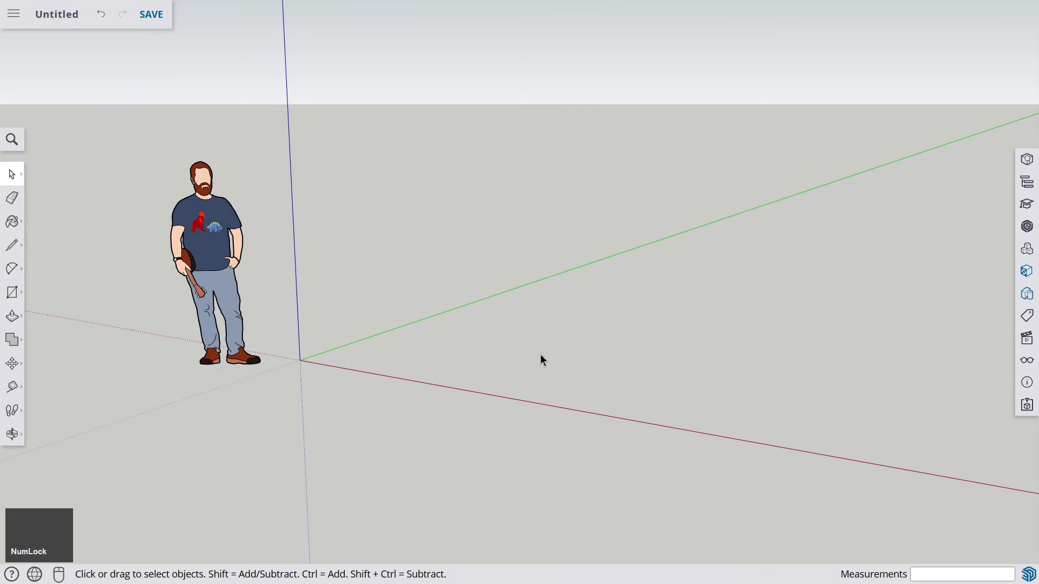
{"action": "left_click", "coordinate": [1027, 294]}
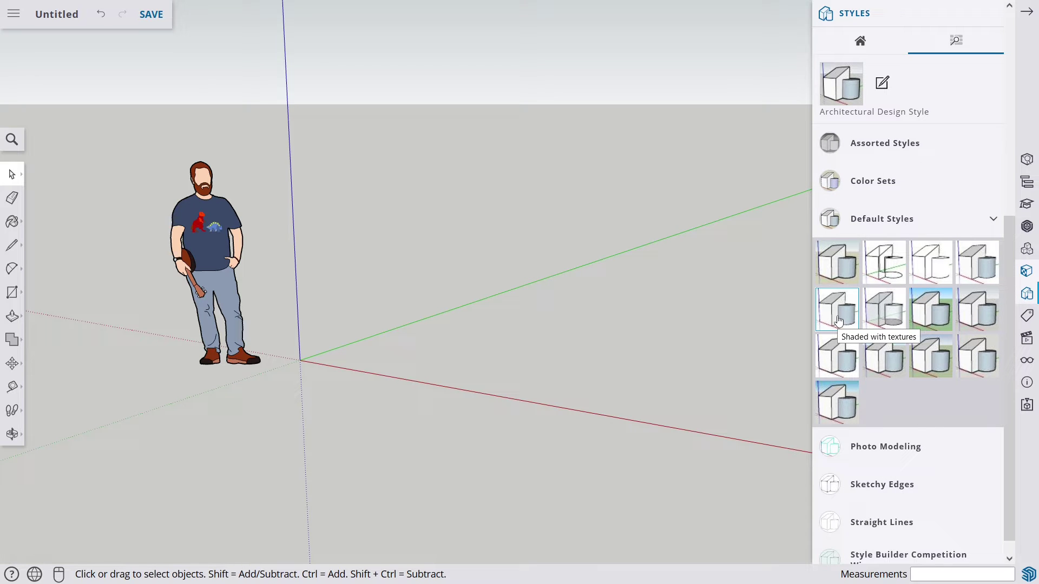
{"action": "left_click", "coordinate": [838, 321]}
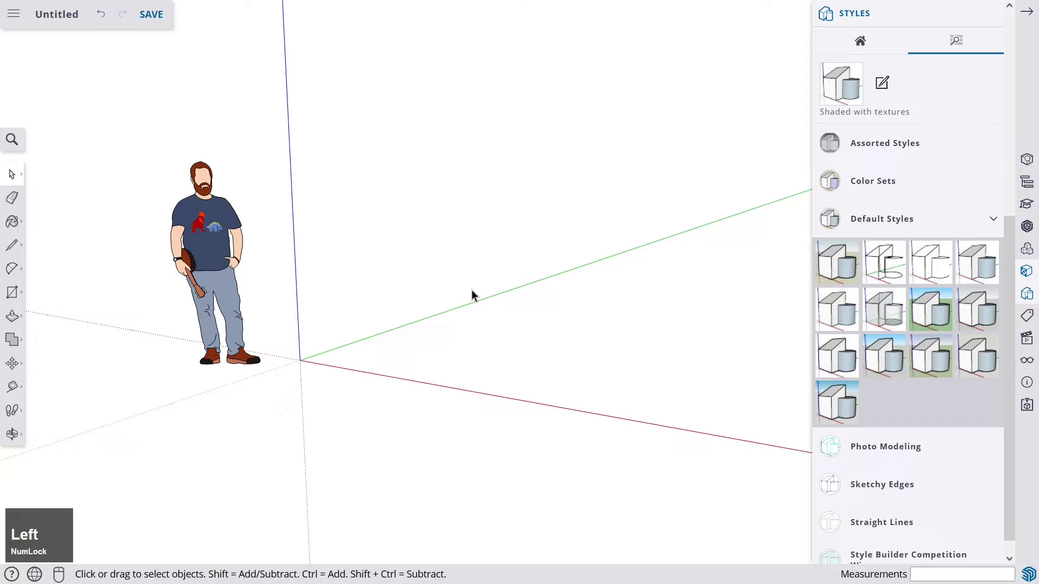
{"action": "left_click", "coordinate": [1027, 12]}
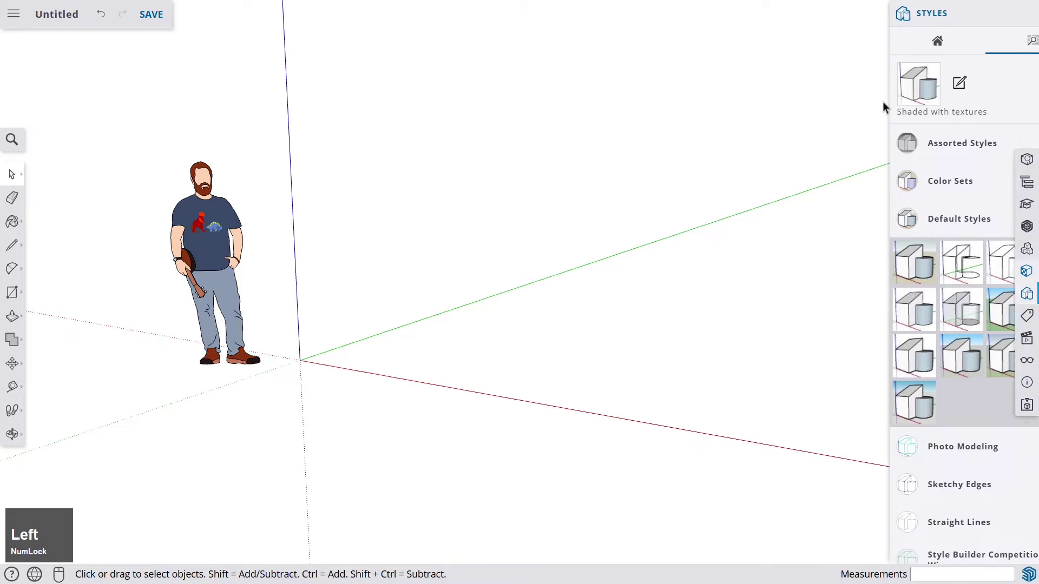
{"action": "middle_click_drag", "start_coordinate": [422, 301], "coordinate": [466, 253]}
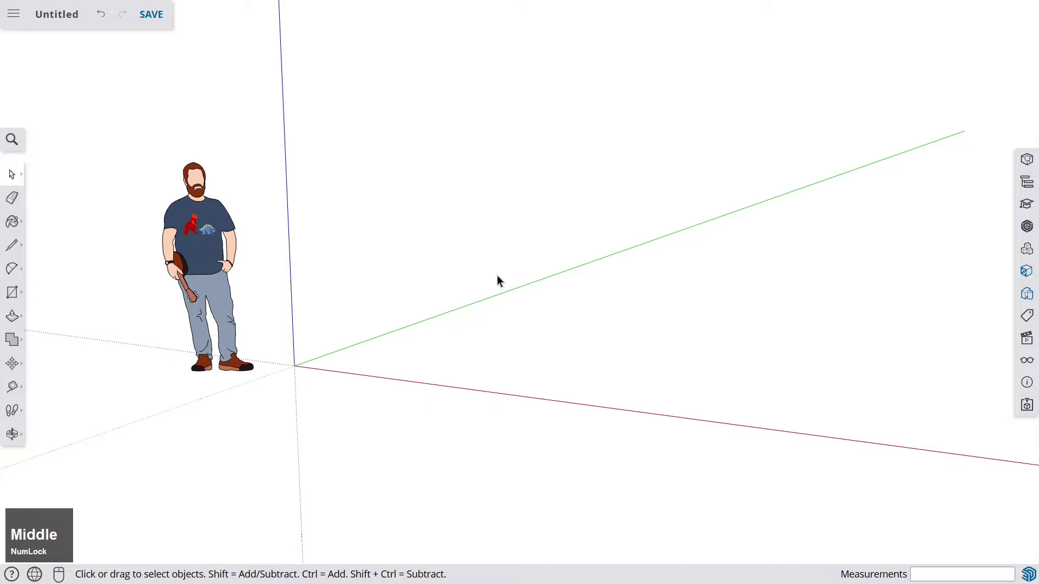
{"action": "middle_click_drag", "start_coordinate": [529, 274], "coordinate": [399, 358], "text": "shift"}
{"action": "scroll", "coordinate": [432, 300], "scroll_direction": "down", "scroll_amount": 2}
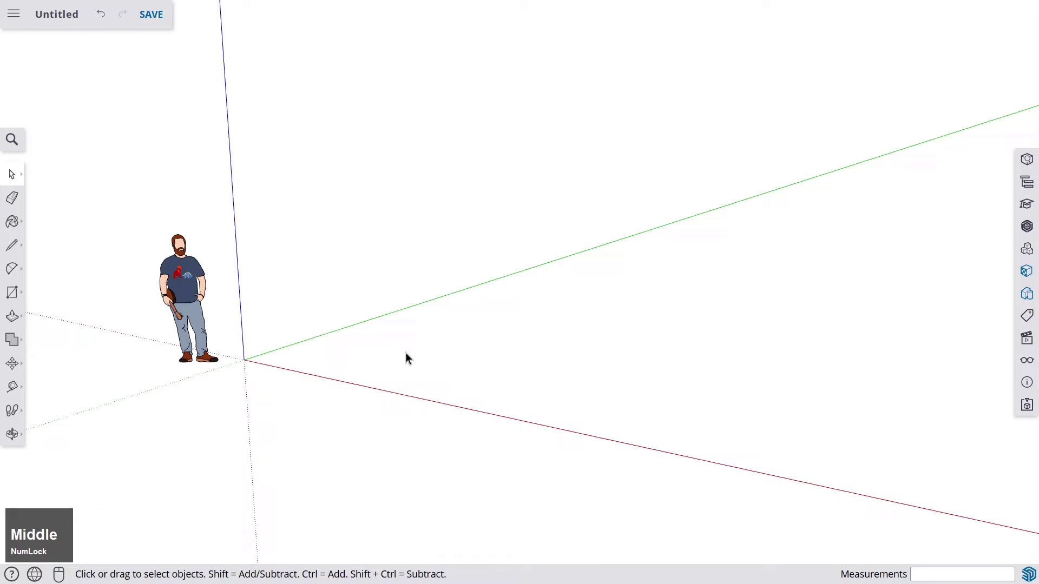
Step: Draw a closed four-sided floor outline with the Line tool, locking one edge to the red axis
{"action": "scroll", "coordinate": [381, 347], "scroll_direction": "up", "scroll_amount": 2}
{"action": "left_click", "coordinate": [235, 417]}
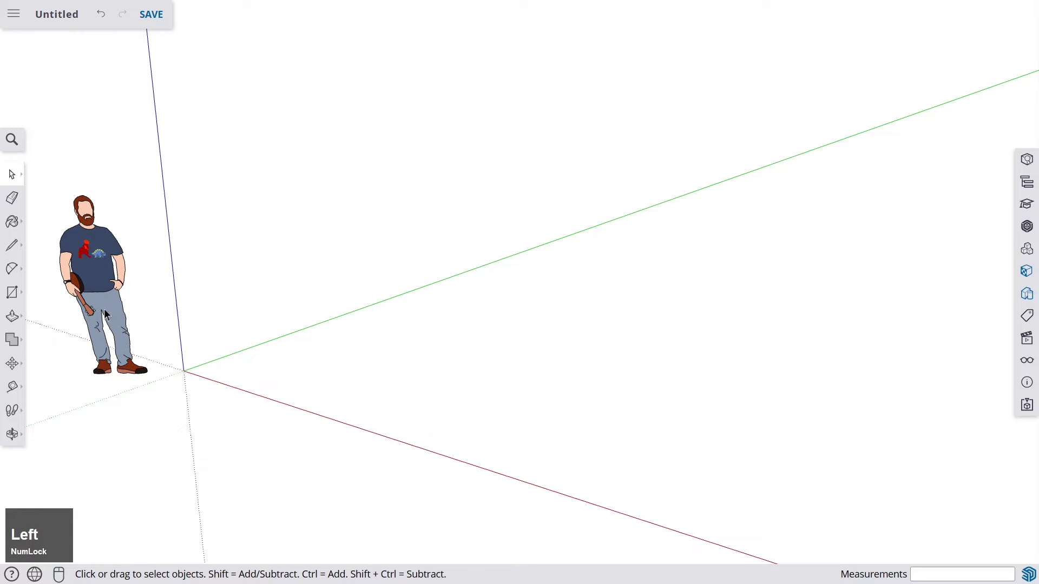
{"action": "left_click", "coordinate": [12, 248]}
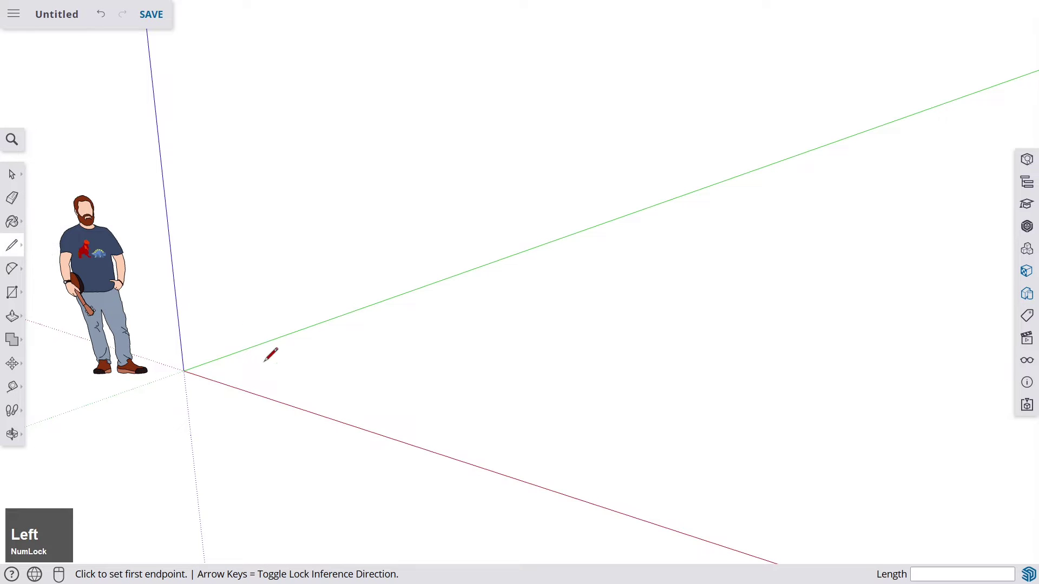
{"action": "middle_click_drag", "start_coordinate": [289, 361], "coordinate": [364, 353]}
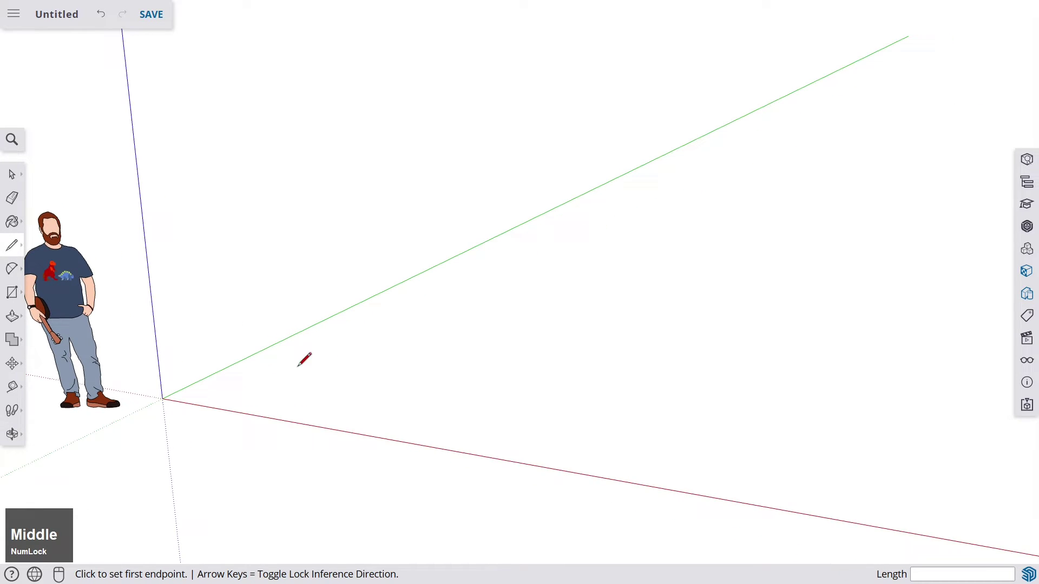
{"action": "scroll", "coordinate": [325, 361], "scroll_direction": "down", "scroll_amount": 2}
{"action": "left_click", "coordinate": [319, 373]}
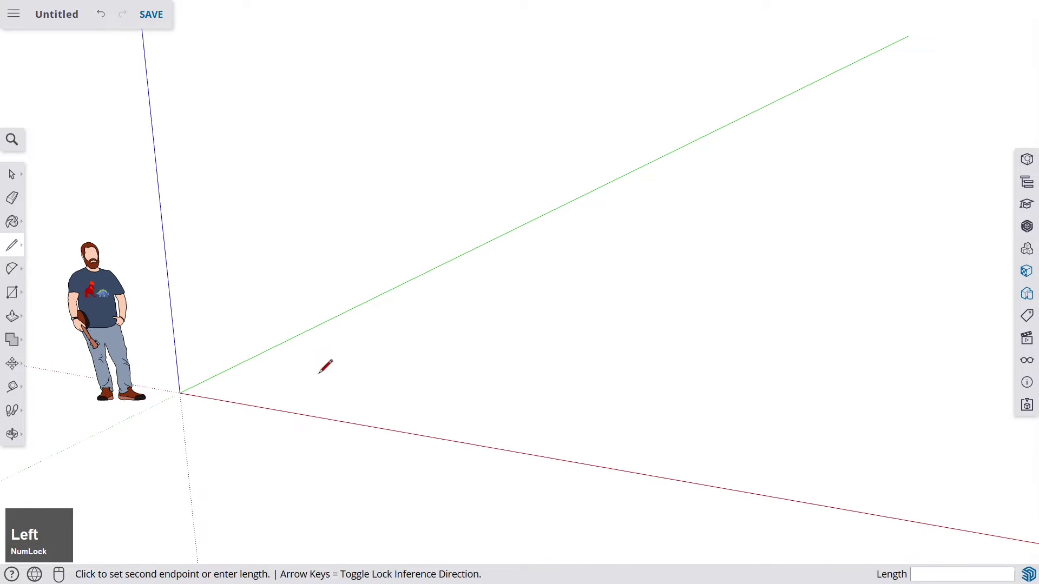
{"action": "left_click", "coordinate": [446, 300]}
{"action": "left_click", "coordinate": [678, 325]}
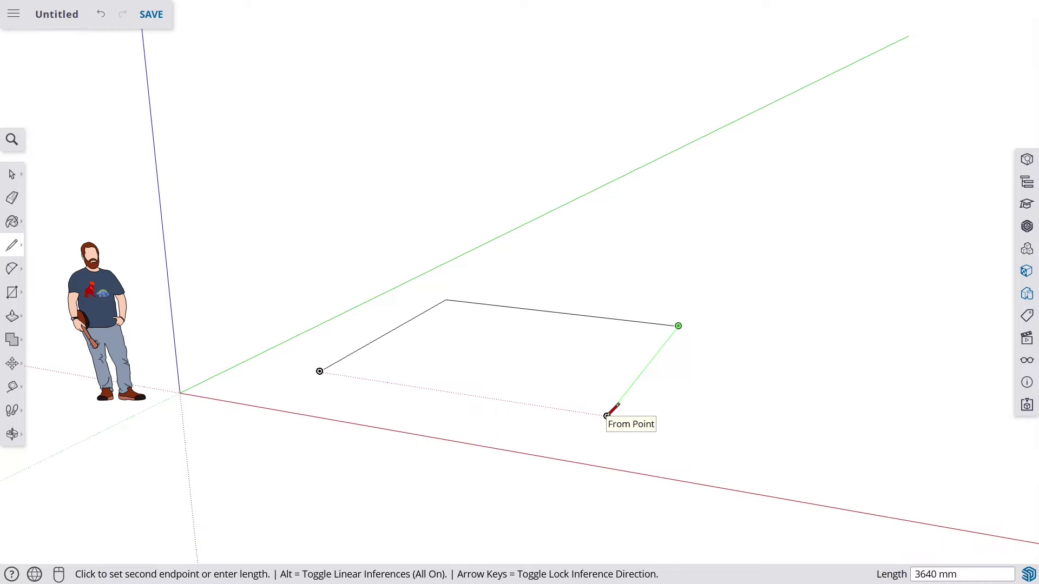
{"action": "key", "text": "Left"}
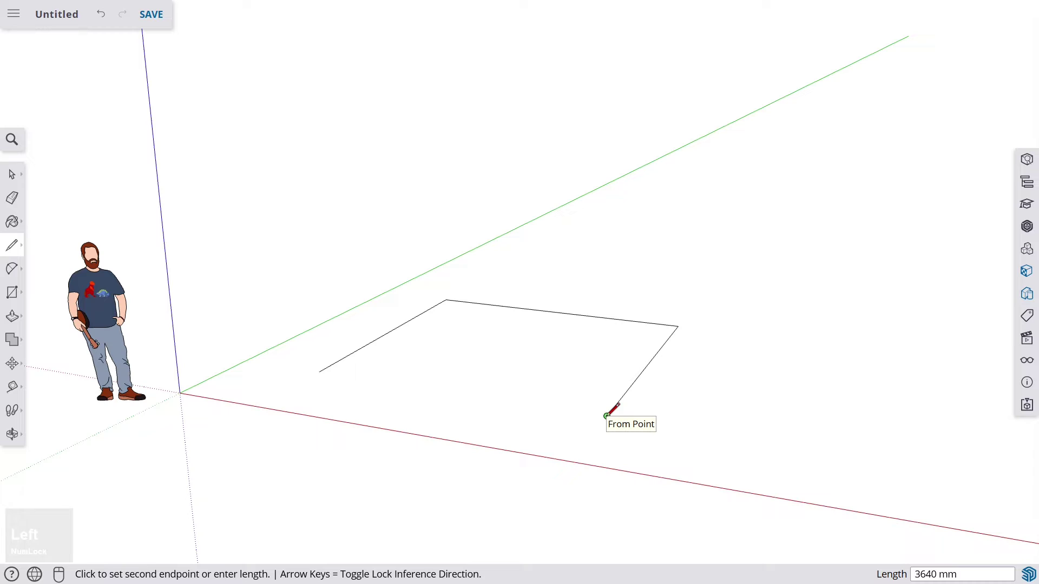
{"action": "left_click", "coordinate": [607, 415]}
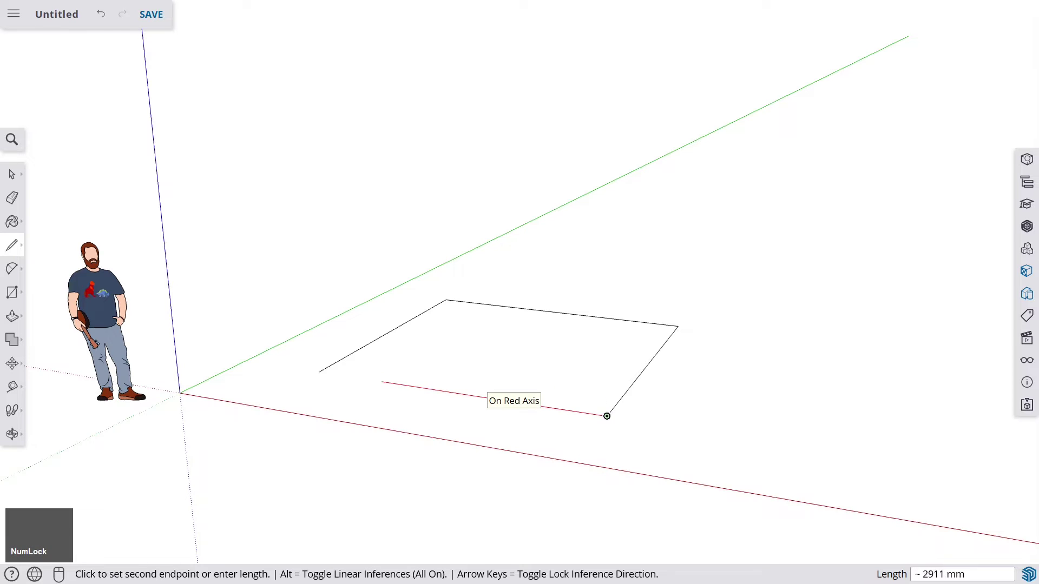
{"action": "left_click", "coordinate": [320, 372]}
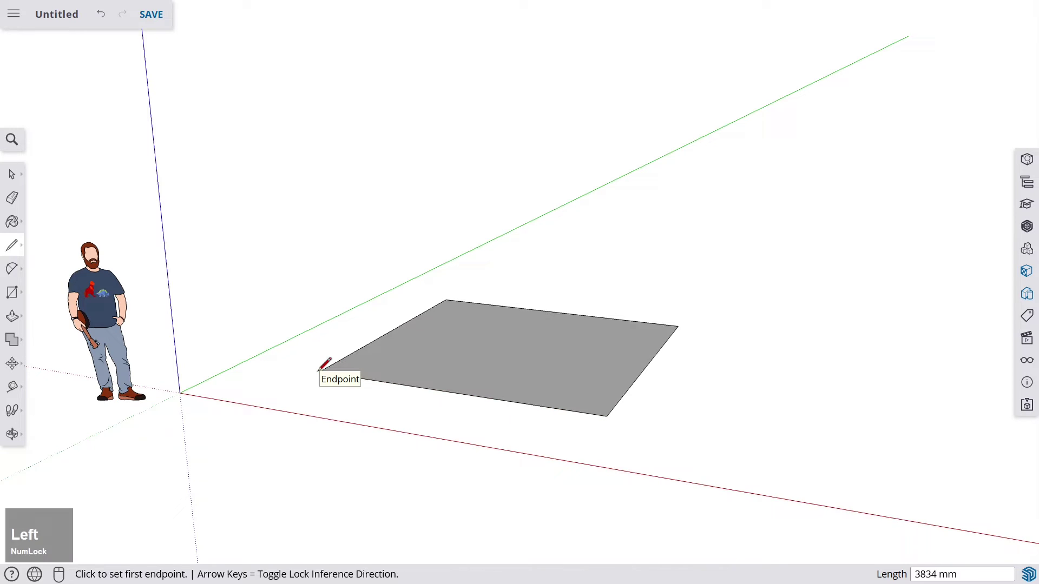
Step: Draw a small closed triangle from three points beside the square so it fills as a face
{"action": "middle_click_drag", "start_coordinate": [511, 353], "coordinate": [536, 441]}
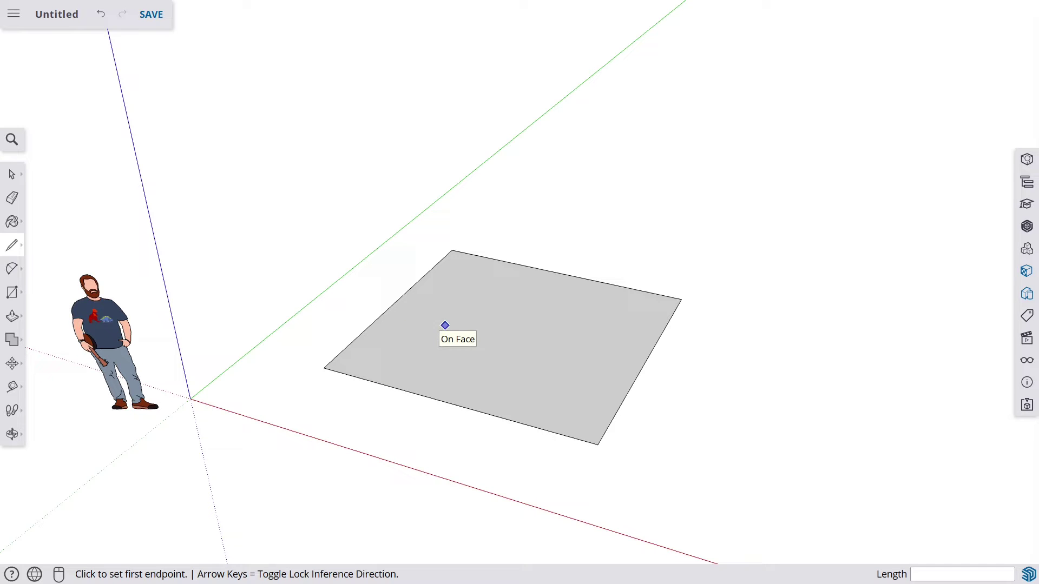
{"action": "middle_click_drag", "start_coordinate": [501, 314], "coordinate": [494, 336]}
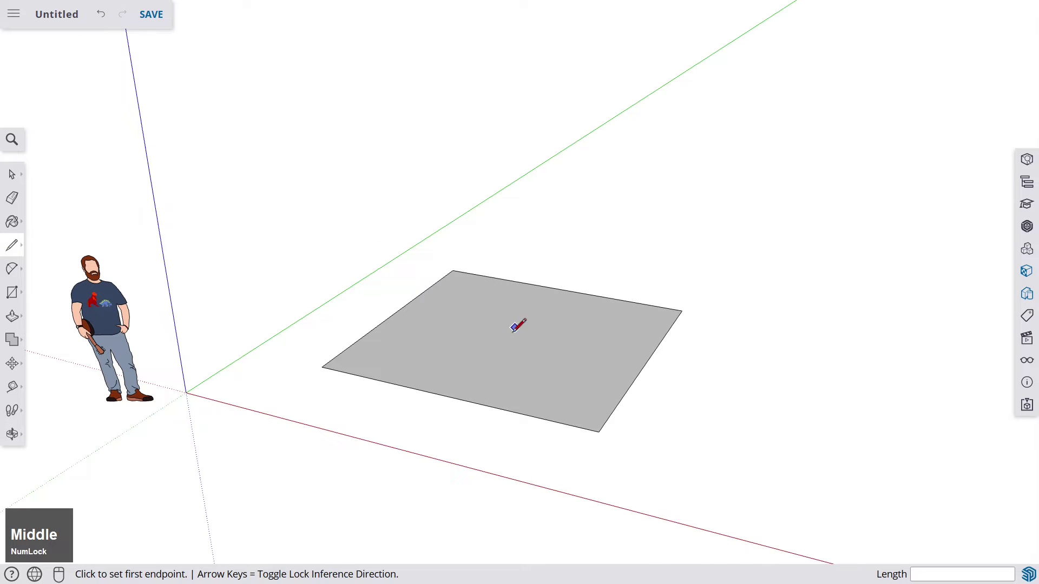
{"action": "scroll", "coordinate": [379, 286], "scroll_direction": "down", "scroll_amount": 2}
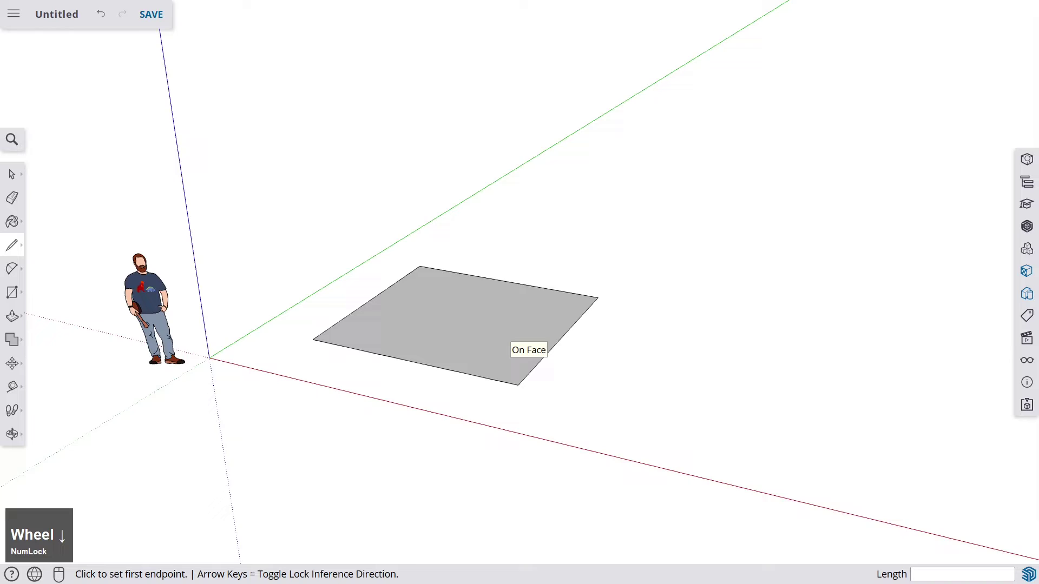
{"action": "left_click", "coordinate": [579, 395]}
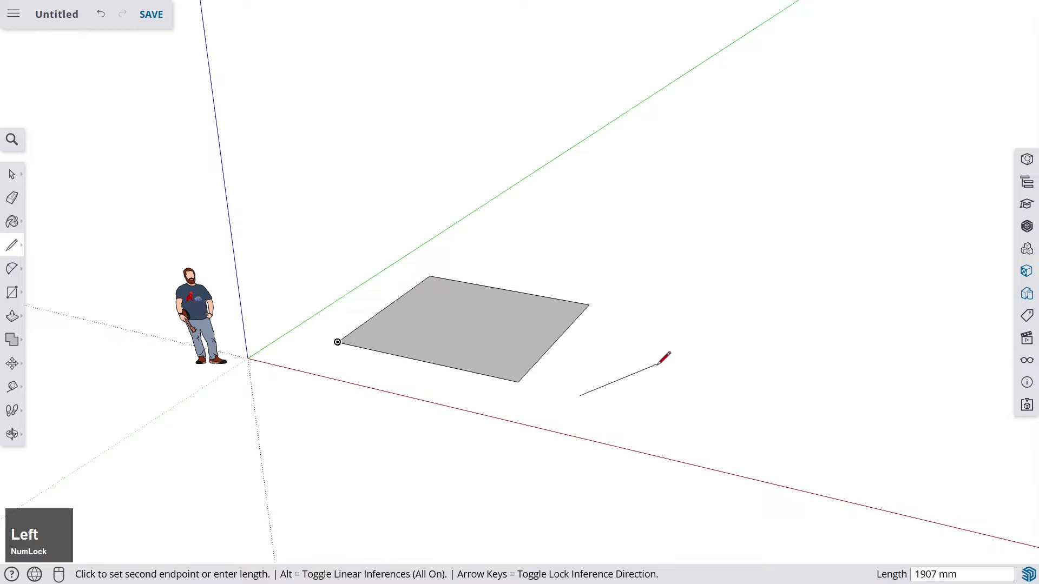
{"action": "left_click", "coordinate": [658, 364]}
{"action": "left_click", "coordinate": [709, 424]}
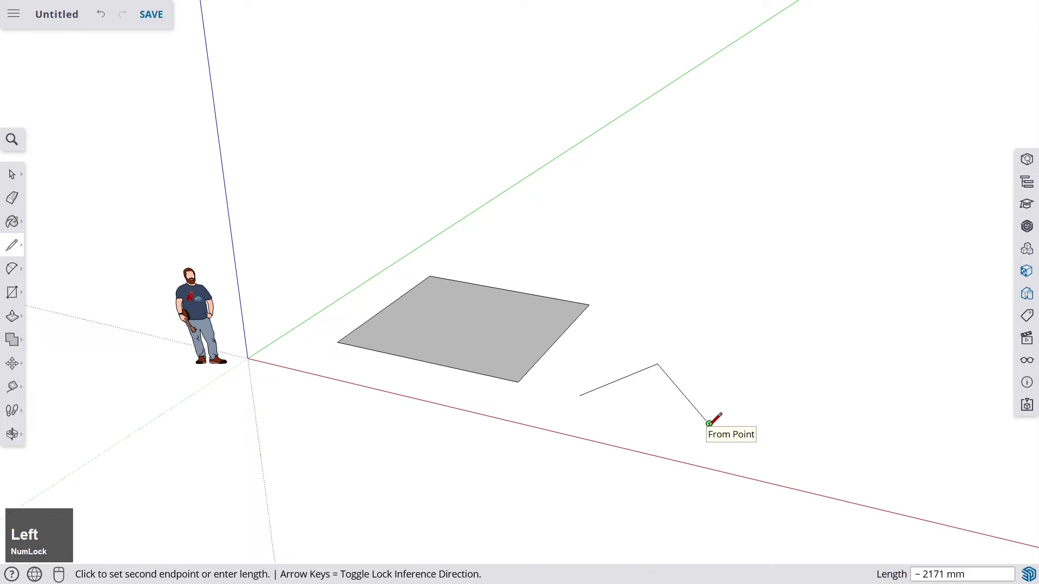
{"action": "left_click", "coordinate": [582, 396]}
{"action": "middle_click_drag", "start_coordinate": [657, 363], "coordinate": [638, 476]}
{"action": "key", "text": "l"}
{"action": "scroll", "coordinate": [408, 334], "scroll_direction": "down", "scroll_amount": 3}
{"action": "middle_click_drag", "start_coordinate": [408, 334], "coordinate": [507, 304], "text": "shift"}
{"action": "scroll", "coordinate": [576, 305], "scroll_direction": "up", "scroll_amount": 2}
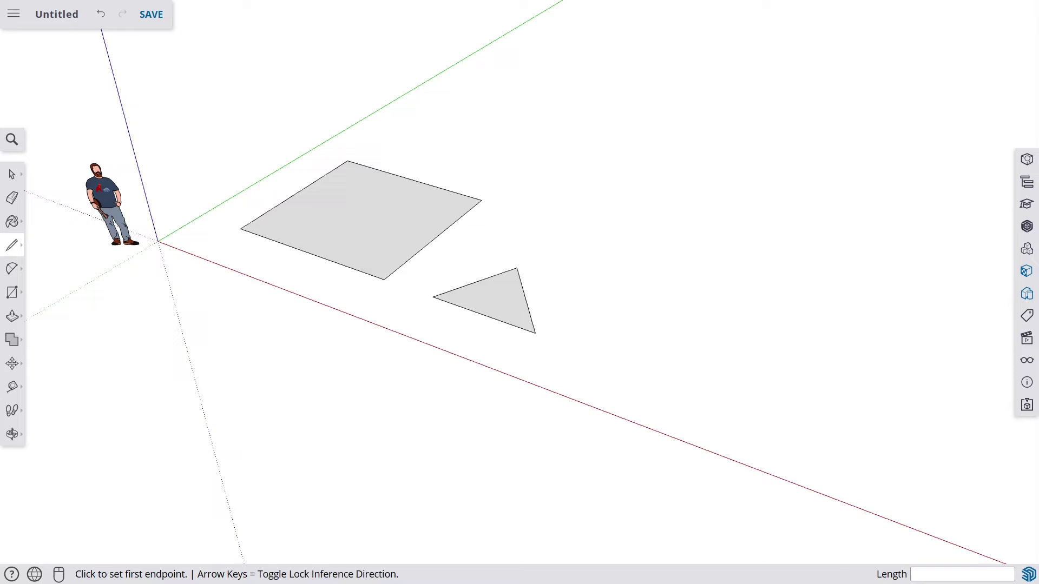
Step: Orbit, pan and zoom in on the ground near the figure's feet and the origin
{"action": "middle_click_drag", "start_coordinate": [433, 352], "coordinate": [487, 376]}
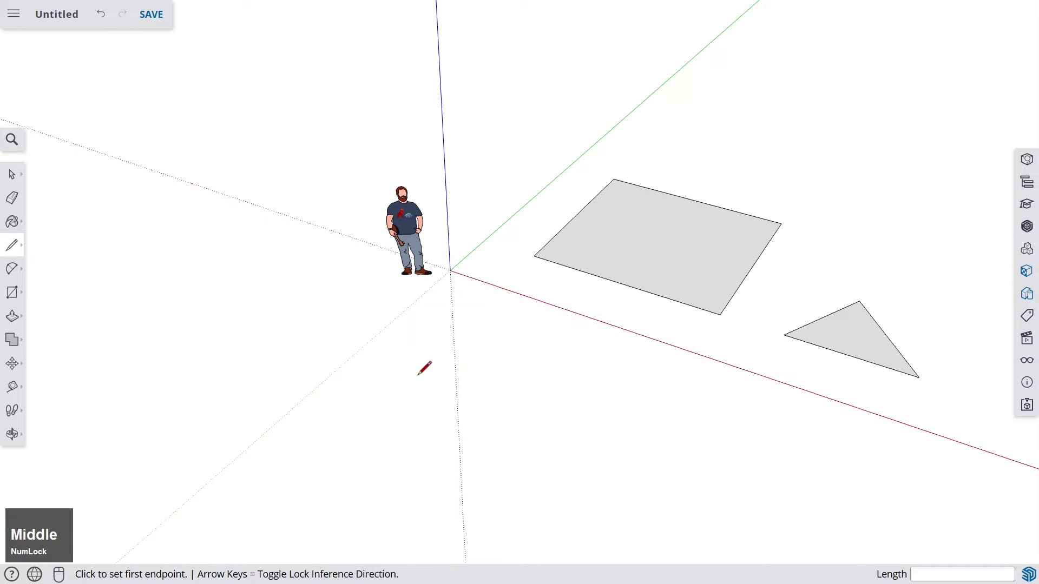
{"action": "middle_click_drag", "start_coordinate": [427, 366], "coordinate": [399, 351], "text": "shift"}
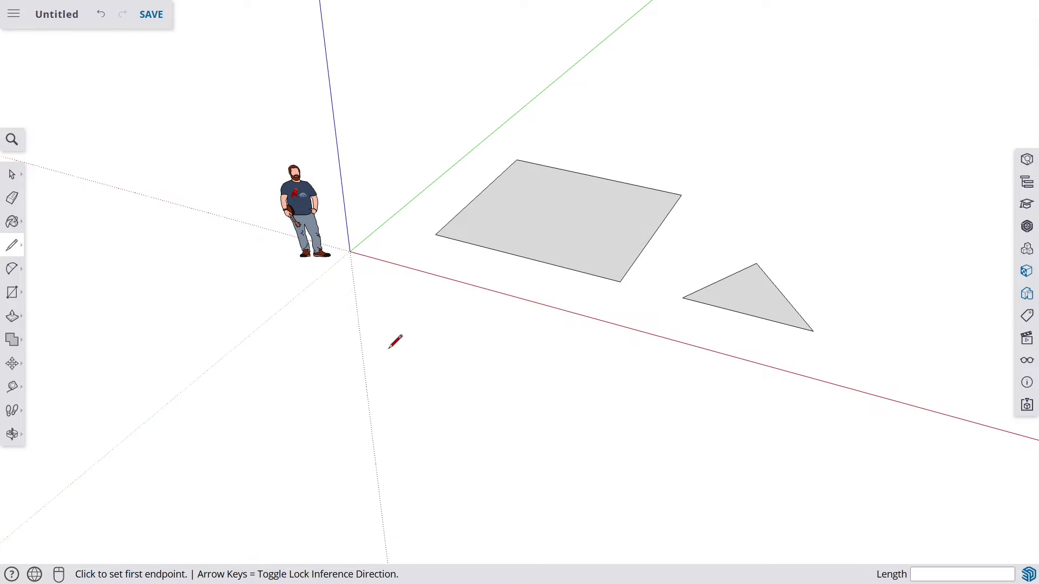
{"action": "mouse_move", "coordinate": [388, 349]}
{"action": "middle_mouse_down"}
{"action": "mouse_move", "coordinate": [367, 357]}
{"action": "mouse_move", "coordinate": [749, 236]}
{"action": "mouse_move", "coordinate": [379, 313]}
{"action": "mouse_move", "coordinate": [395, 335]}
{"action": "mouse_move", "coordinate": [341, 323]}
{"action": "mouse_move", "coordinate": [332, 290]}
{"action": "mouse_move", "coordinate": [339, 324]}
{"action": "mouse_move", "coordinate": [306, 362]}
{"action": "mouse_move", "coordinate": [399, 317]}
{"action": "mouse_move", "coordinate": [383, 323]}
{"action": "mouse_move", "coordinate": [367, 308]}
{"action": "mouse_move", "coordinate": [355, 239]}
{"action": "mouse_move", "coordinate": [366, 251]}
{"action": "middle_mouse_up"}
{"action": "scroll", "coordinate": [368, 308], "scroll_direction": "up", "scroll_amount": 2}
{"action": "scroll", "coordinate": [372, 274], "scroll_direction": "up", "scroll_amount": 3}
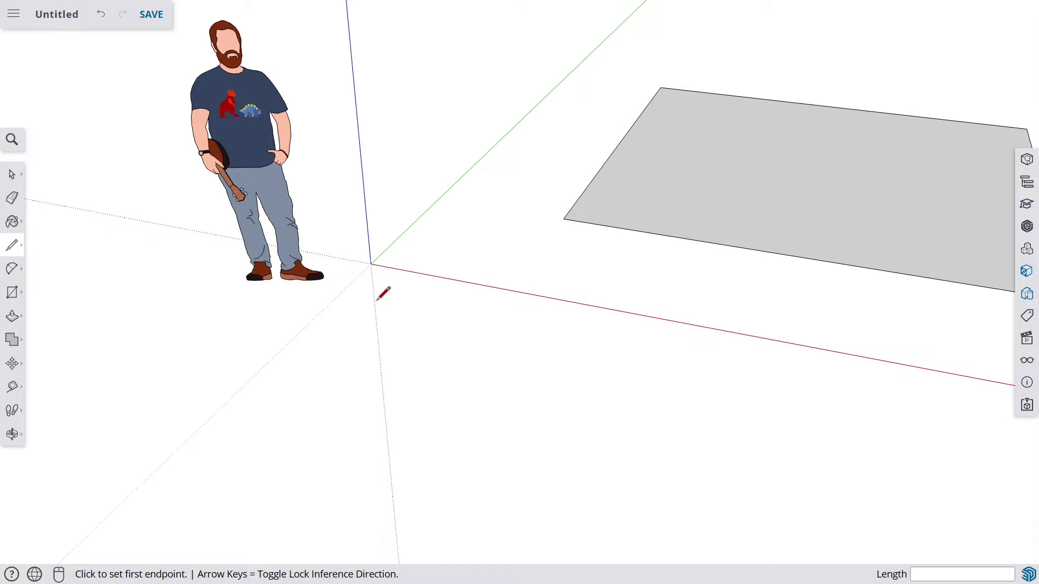
Step: Draw a square face with 1000 mm edges along the red and green axes, closing at the start
{"action": "left_click", "coordinate": [380, 304]}
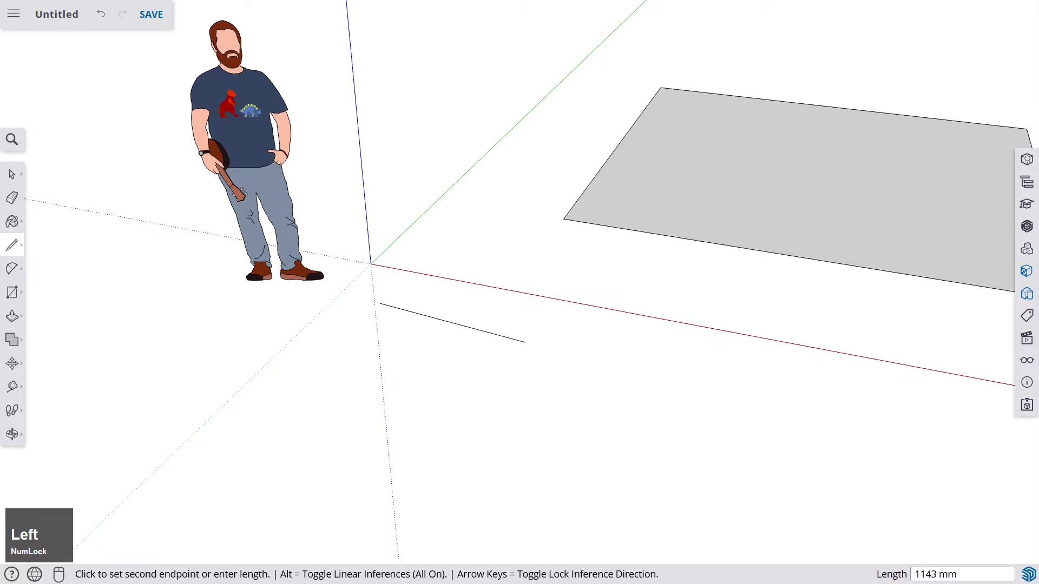
{"action": "key", "text": "Num_Lock"}
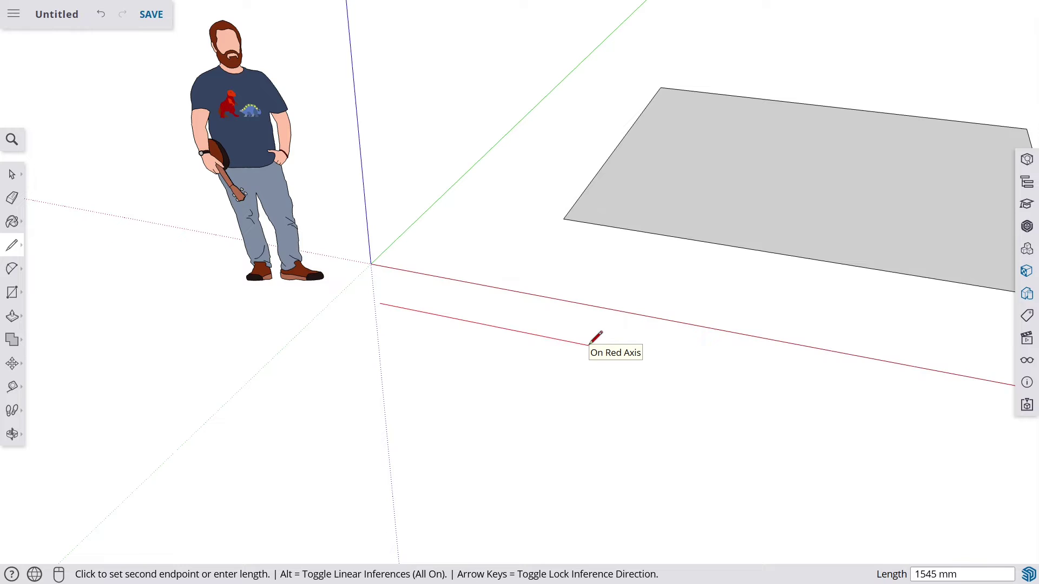
{"action": "type", "text": "000"}
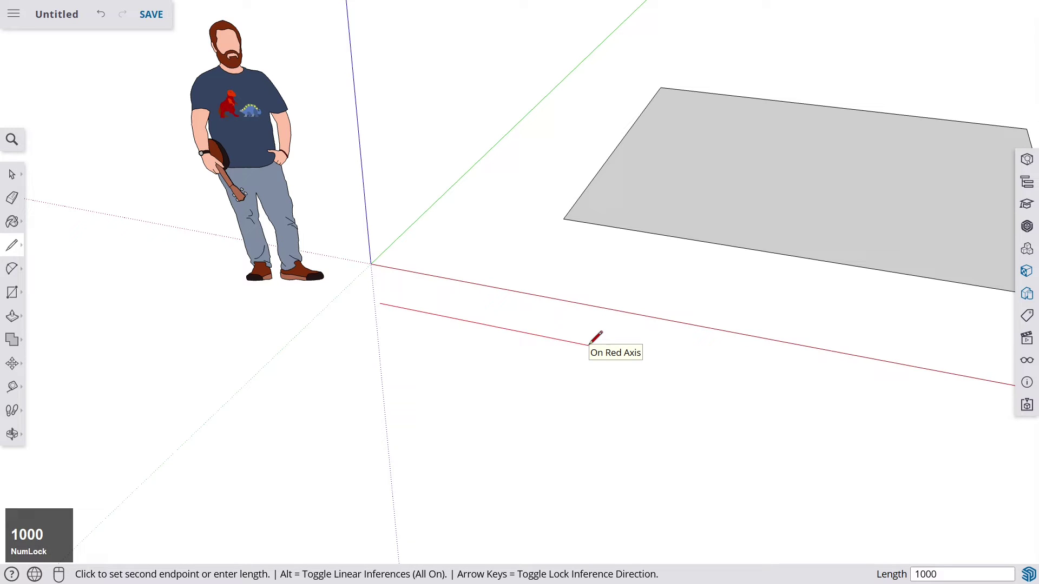
{"action": "key", "text": "Return"}
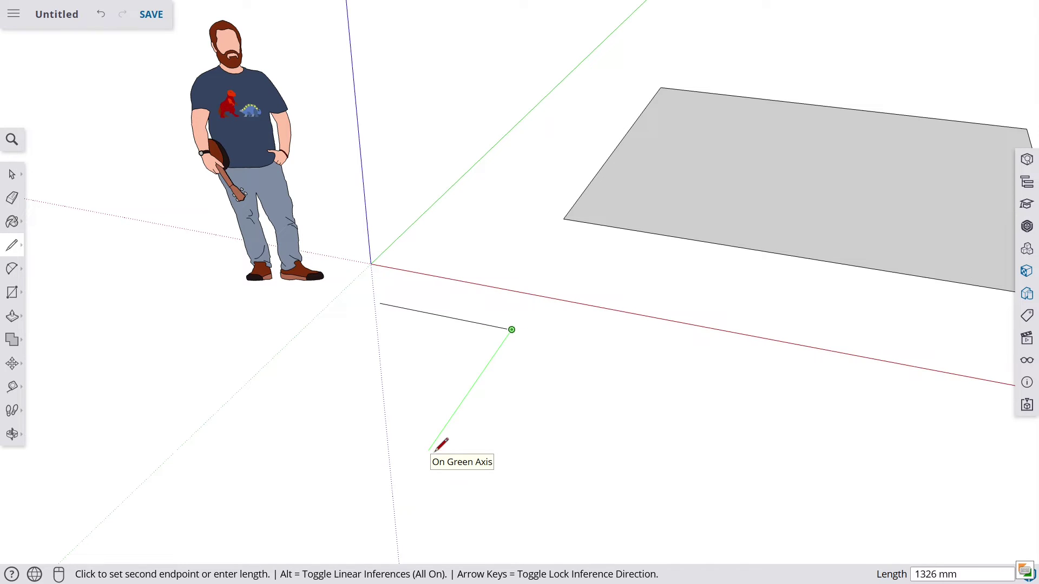
{"action": "type", "text": "10"}
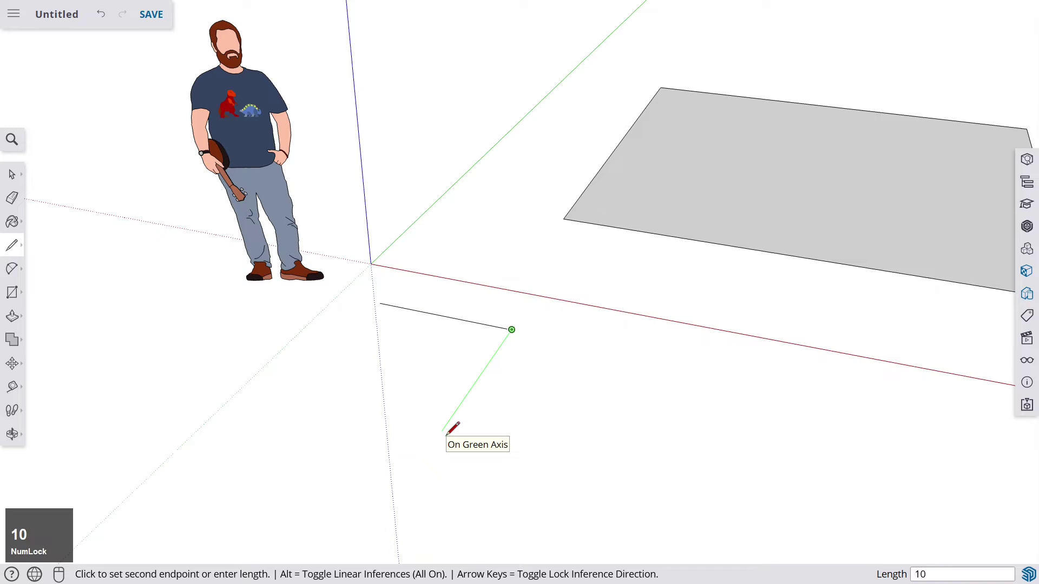
{"action": "type", "text": "00"}
{"action": "key", "text": "Return"}
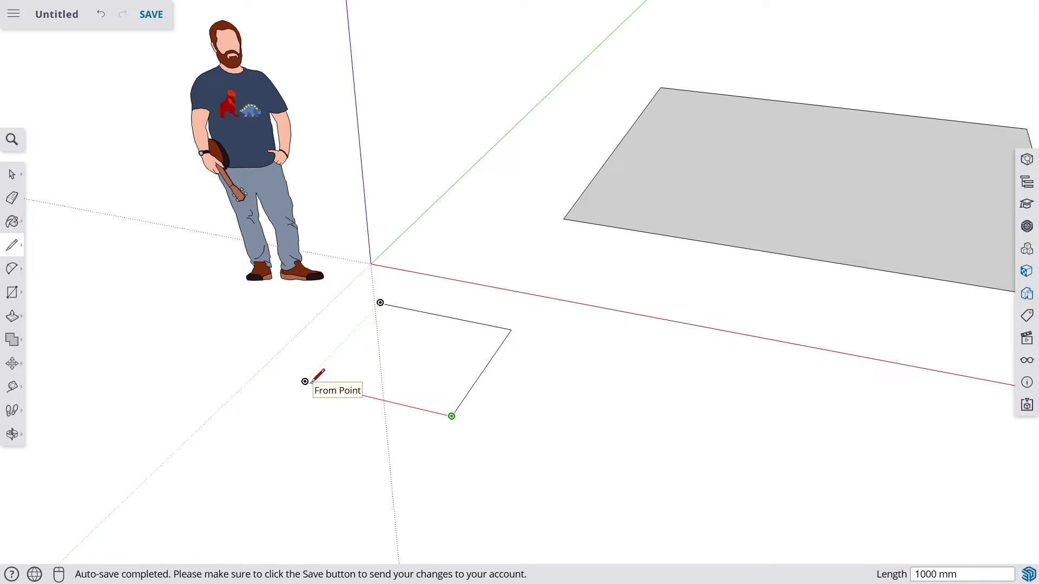
{"action": "left_click", "coordinate": [305, 381]}
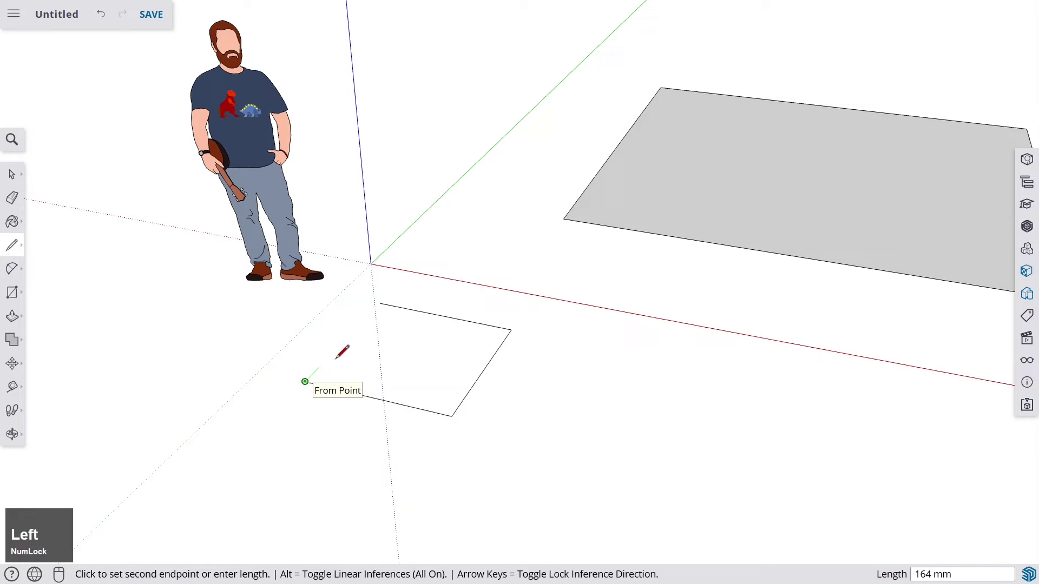
{"action": "key", "text": "Num_Lock"}
{"action": "left_click", "coordinate": [381, 303]}
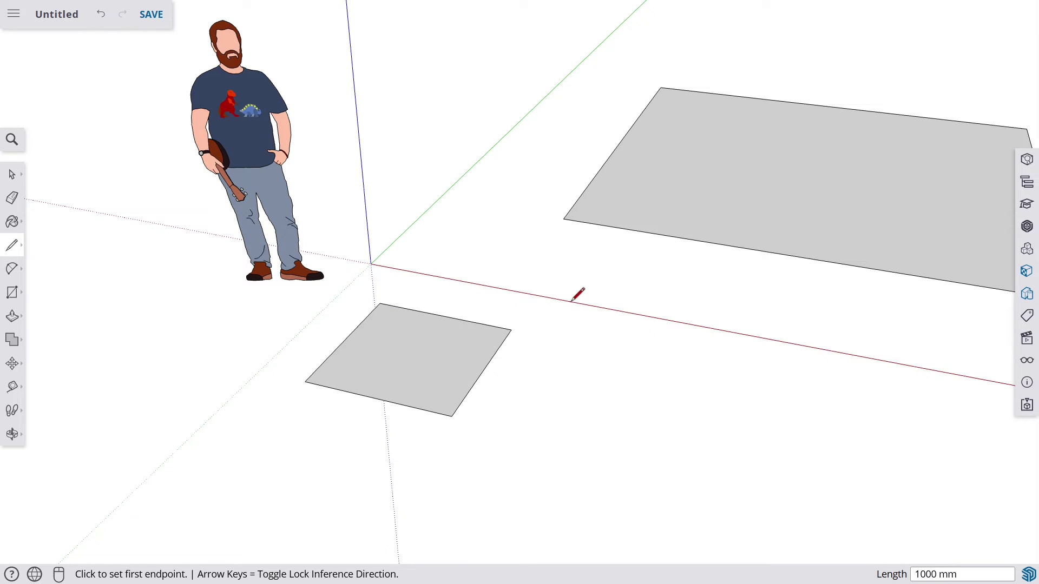
Step: Use the Freehand tool to sketch a closed irregular face left of the figure
{"action": "scroll", "coordinate": [585, 293], "scroll_direction": "down", "scroll_amount": 3}
{"action": "mouse_move", "coordinate": [573, 294]}
{"action": "middle_mouse_down"}
{"action": "mouse_move", "coordinate": [563, 302]}
{"action": "mouse_move", "coordinate": [577, 297]}
{"action": "middle_mouse_up"}
{"action": "scroll", "coordinate": [530, 297], "scroll_direction": "down", "scroll_amount": 2}
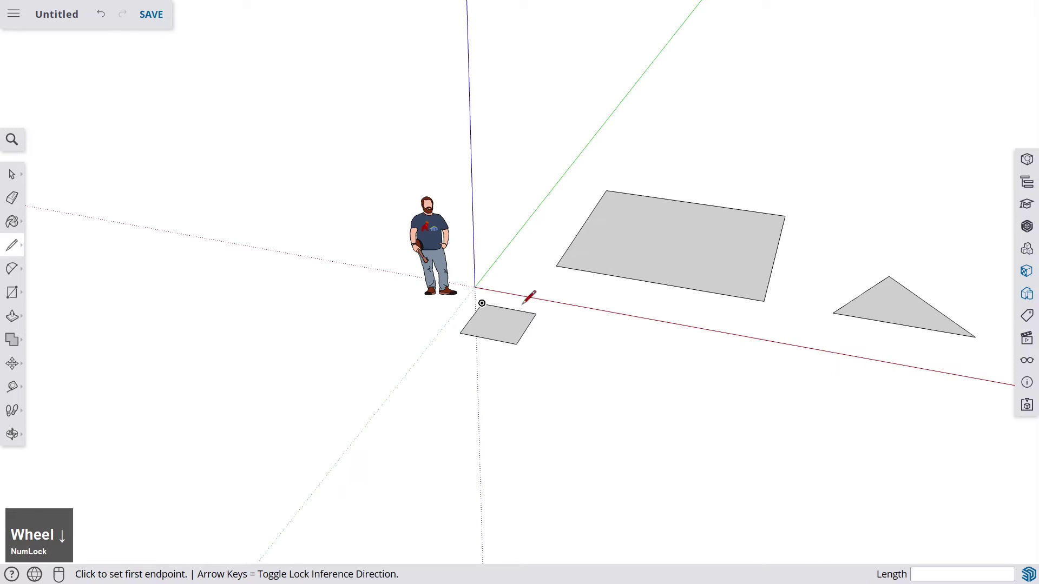
{"action": "left_click", "coordinate": [15, 250]}
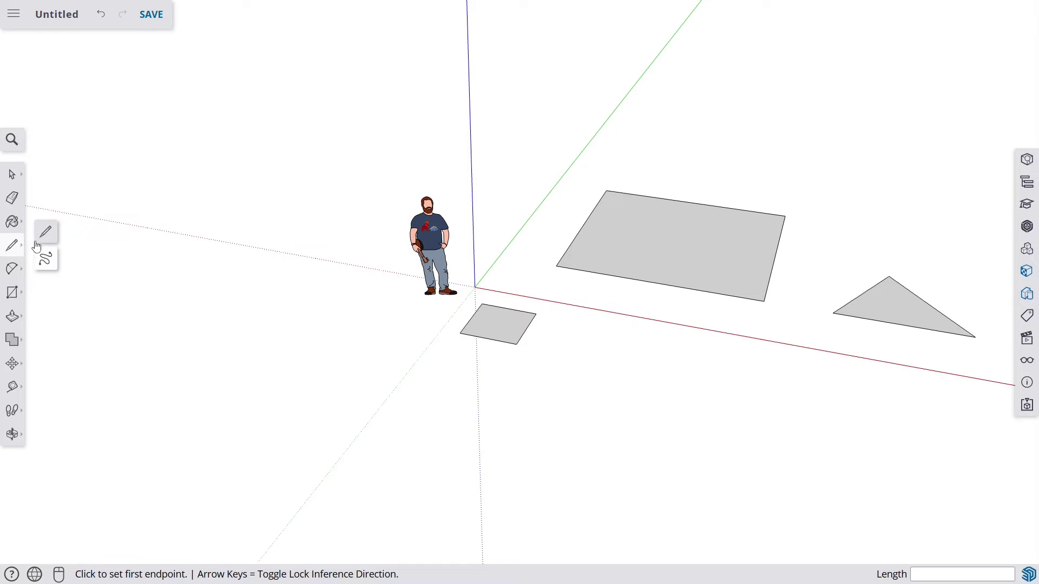
{"action": "left_click", "coordinate": [55, 267]}
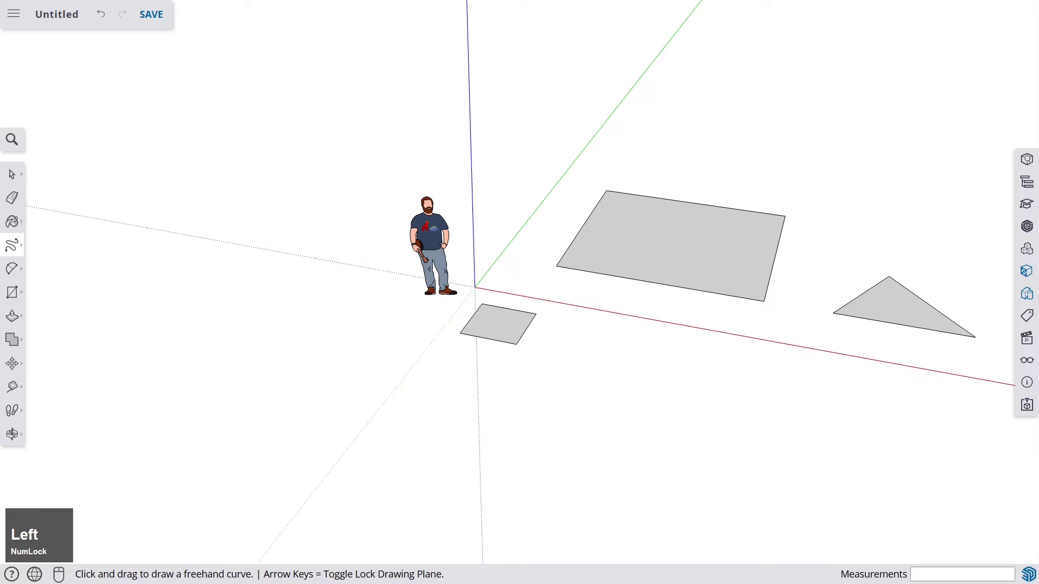
{"action": "mouse_move", "coordinate": [125, 380]}
{"action": "left_mouse_down"}
{"action": "mouse_move", "coordinate": [175, 312]}
{"action": "mouse_move", "coordinate": [220, 320]}
{"action": "mouse_move", "coordinate": [174, 198]}
{"action": "mouse_move", "coordinate": [260, 267]}
{"action": "mouse_move", "coordinate": [255, 418]}
{"action": "mouse_move", "coordinate": [116, 426]}
{"action": "mouse_move", "coordinate": [154, 410]}
{"action": "mouse_move", "coordinate": [161, 383]}
{"action": "mouse_move", "coordinate": [120, 389]}
{"action": "mouse_move", "coordinate": [75, 311]}
{"action": "mouse_move", "coordinate": [80, 334]}
{"action": "mouse_move", "coordinate": [97, 308]}
{"action": "mouse_move", "coordinate": [102, 358]}
{"action": "mouse_move", "coordinate": [126, 378]}
{"action": "left_mouse_up"}
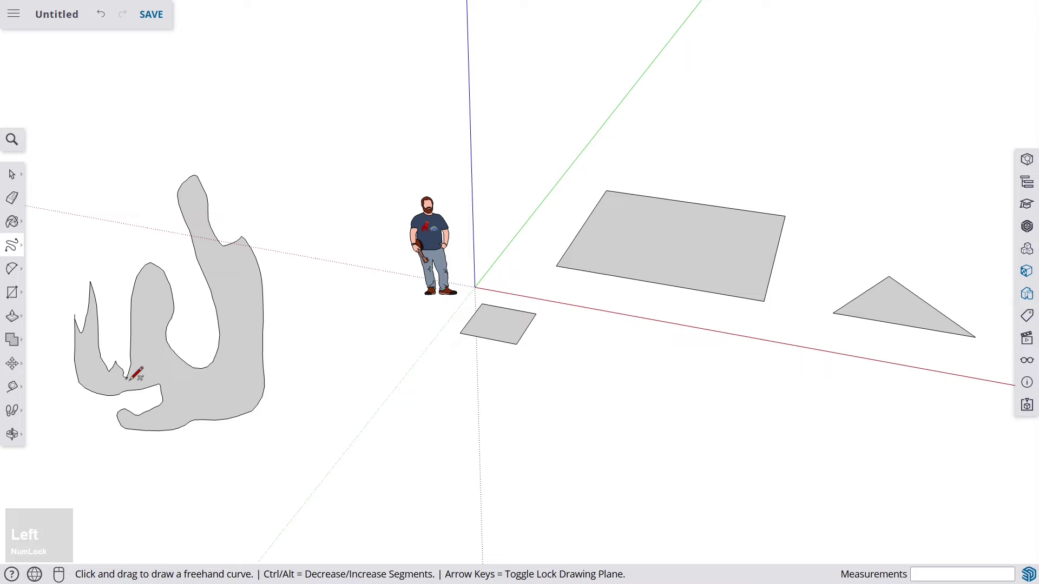
{"action": "mouse_move", "coordinate": [134, 349]}
{"action": "middle_mouse_down"}
{"action": "mouse_move", "coordinate": [132, 333]}
{"action": "mouse_move", "coordinate": [130, 353]}
{"action": "mouse_move", "coordinate": [186, 348]}
{"action": "mouse_move", "coordinate": [222, 361]}
{"action": "mouse_move", "coordinate": [325, 332]}
{"action": "middle_mouse_up"}
{"action": "scroll", "coordinate": [132, 349], "scroll_direction": "up", "scroll_amount": 5}
{"action": "scroll", "coordinate": [139, 344], "scroll_direction": "down", "scroll_amount": 7}
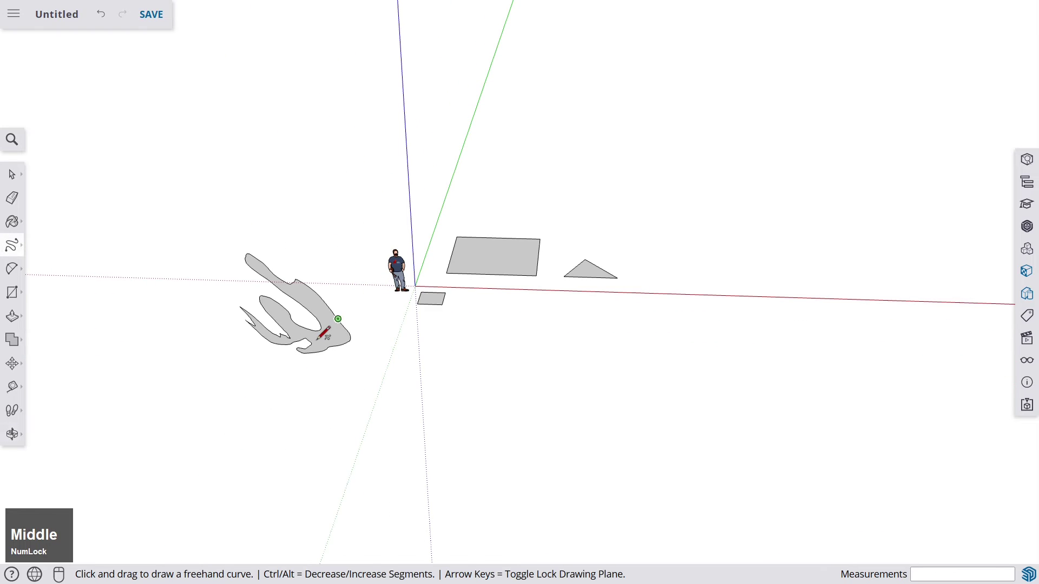
Step: Erase the freehand shape's outline, face and leftover curve fragments
{"action": "left_click", "coordinate": [13, 200]}
{"action": "scroll", "coordinate": [268, 303], "scroll_direction": "up", "scroll_amount": 5}
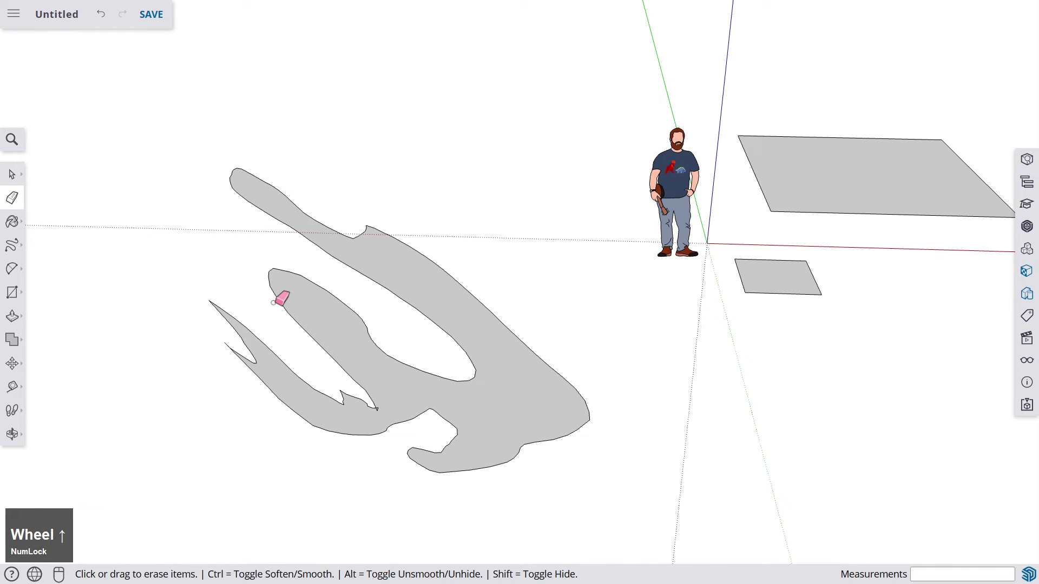
{"action": "left_click", "coordinate": [290, 221]}
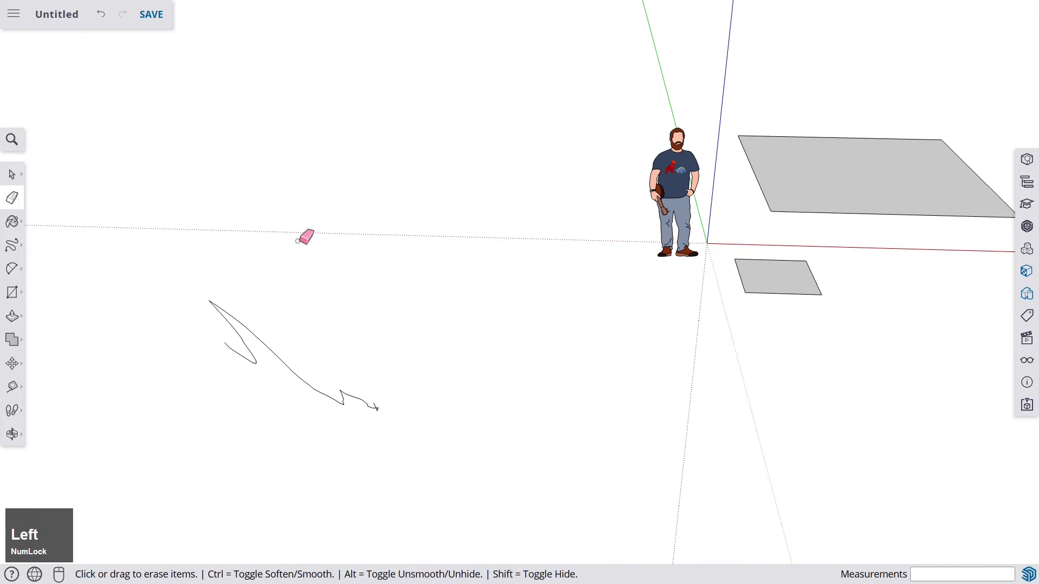
{"action": "left_click", "coordinate": [248, 327]}
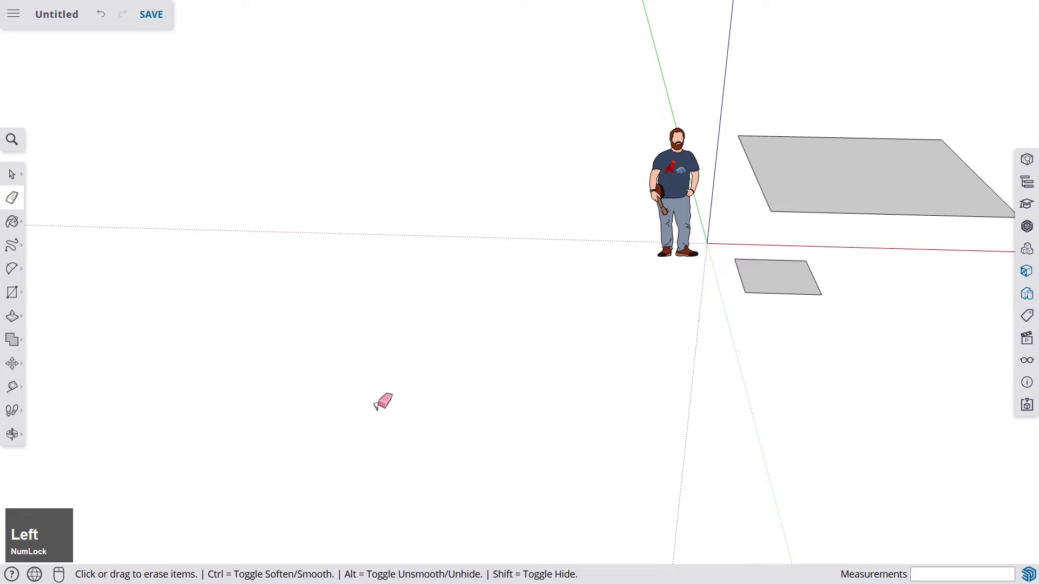
{"action": "scroll", "coordinate": [377, 403], "scroll_direction": "up", "scroll_amount": 5}
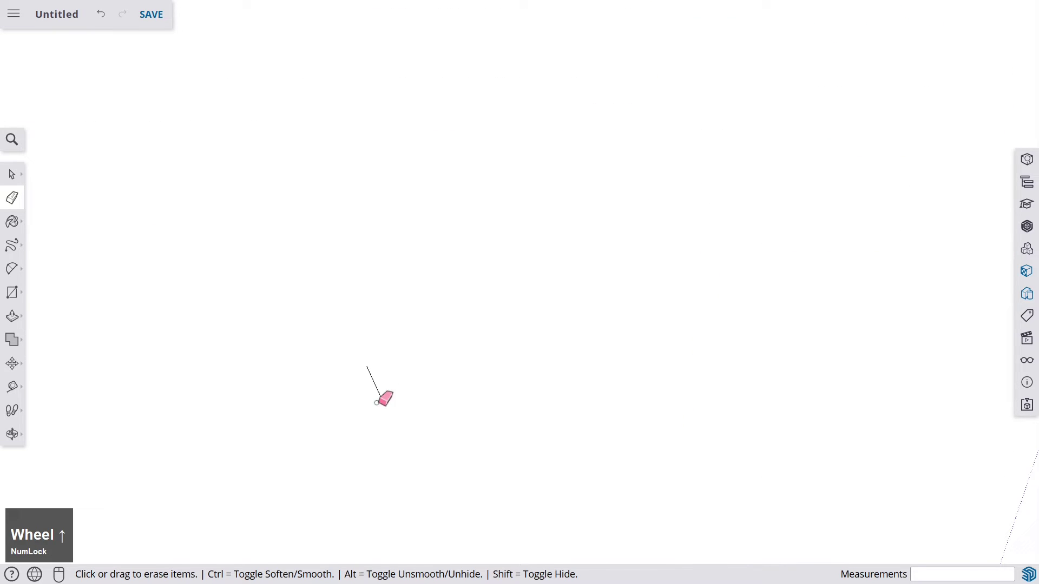
{"action": "left_click", "coordinate": [377, 402]}
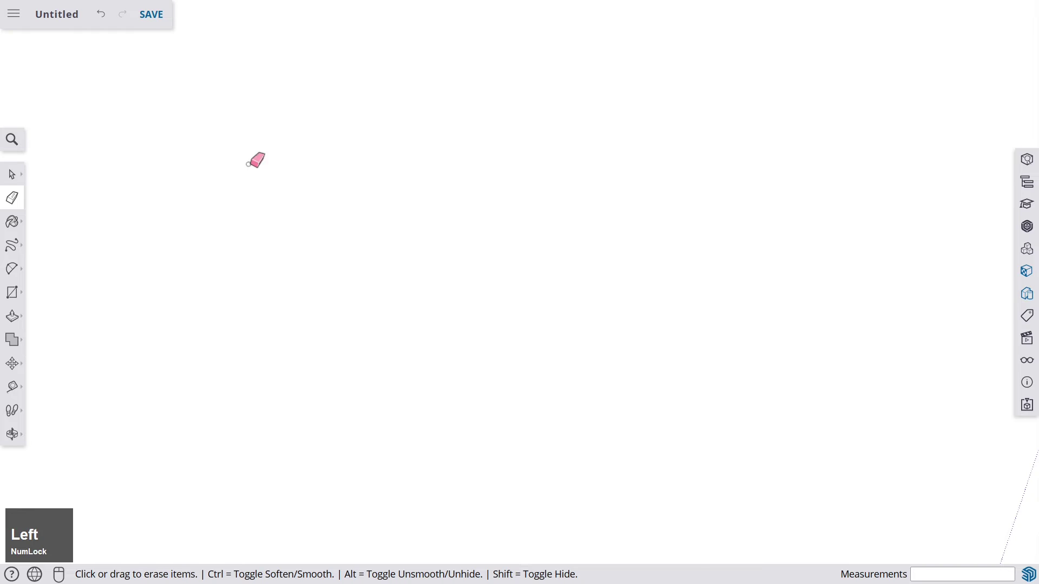
{"action": "scroll", "coordinate": [256, 161], "scroll_direction": "down", "scroll_amount": 6}
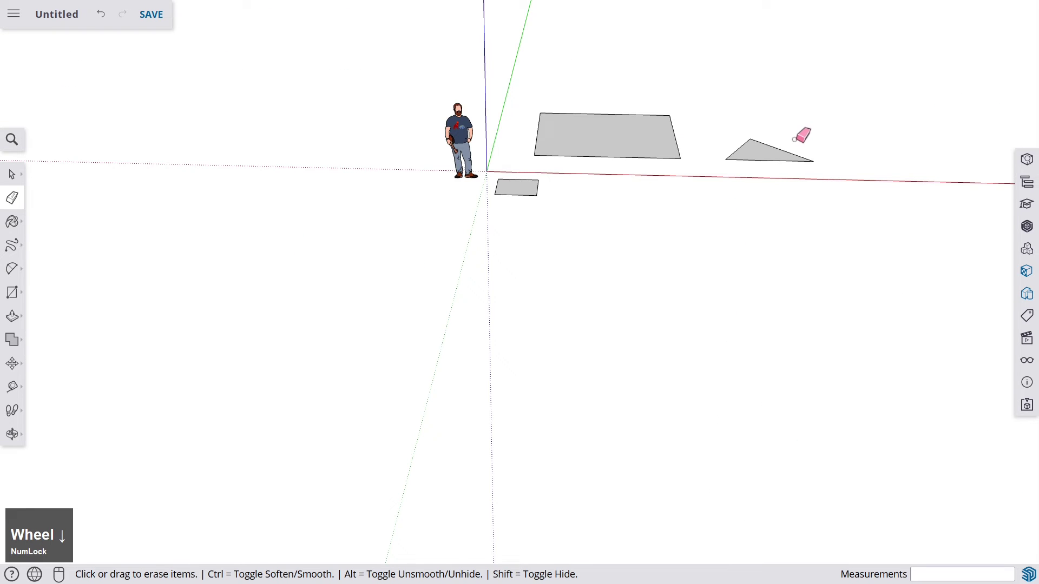
{"action": "scroll", "coordinate": [795, 139], "scroll_direction": "up", "scroll_amount": 3}
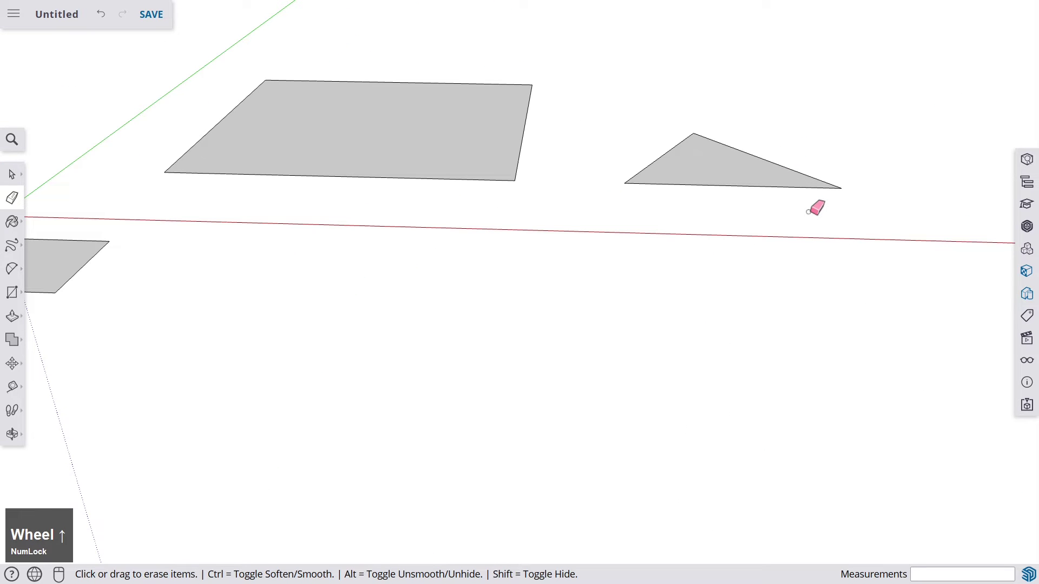
Step: Erase the triangle's edges by dragging the Eraser across them
{"action": "mouse_move", "coordinate": [845, 210]}
{"action": "left_mouse_down"}
{"action": "mouse_move", "coordinate": [814, 171]}
{"action": "mouse_move", "coordinate": [767, 153]}
{"action": "mouse_move", "coordinate": [682, 176]}
{"action": "mouse_move", "coordinate": [635, 111]}
{"action": "left_mouse_up"}
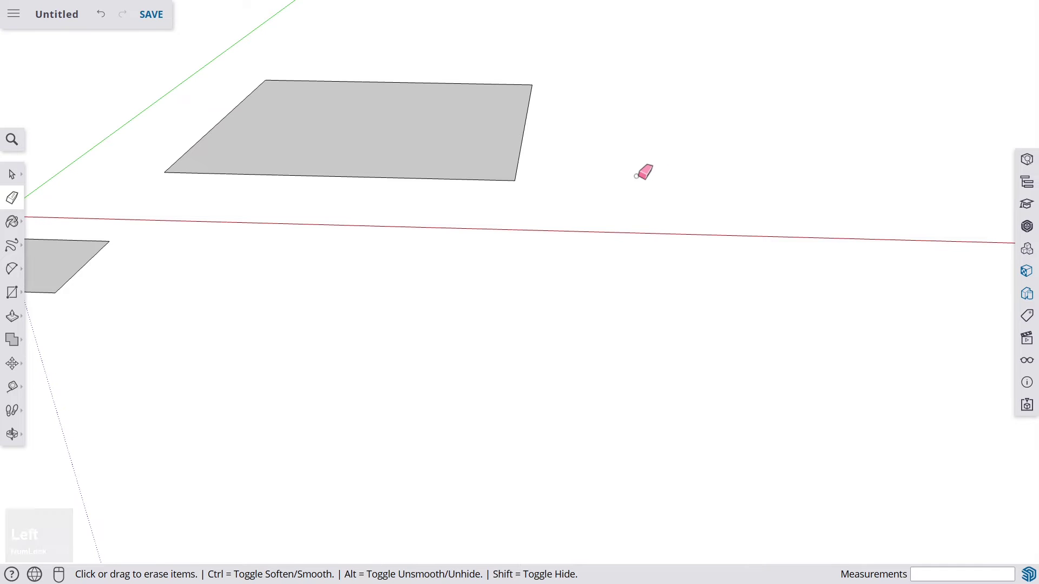
{"action": "middle_click_drag", "start_coordinate": [637, 176], "coordinate": [775, 281]}
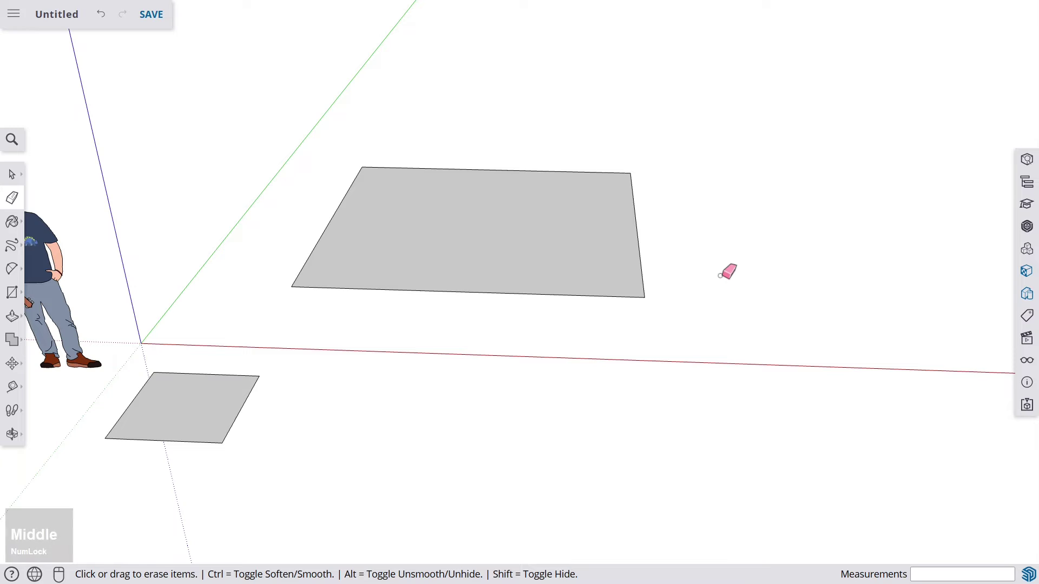
{"action": "key", "text": "space"}
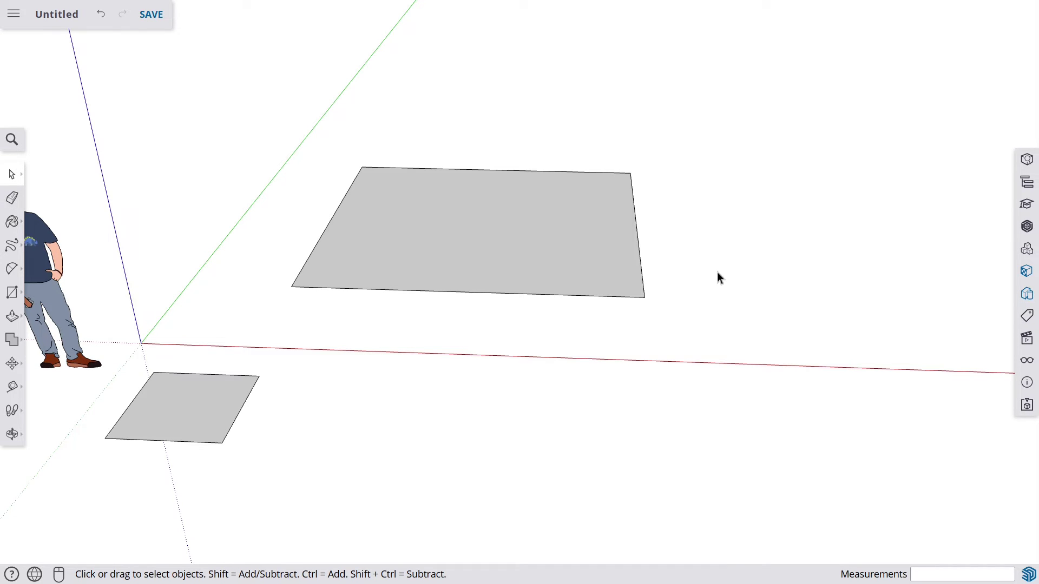
Step: Box-select the large rectangle and delete it
{"action": "middle_click_drag", "start_coordinate": [688, 274], "coordinate": [704, 346]}
{"action": "scroll", "coordinate": [707, 363], "scroll_direction": "down", "scroll_amount": 2}
{"action": "left_click_drag", "start_coordinate": [301, 63], "coordinate": [781, 333]}
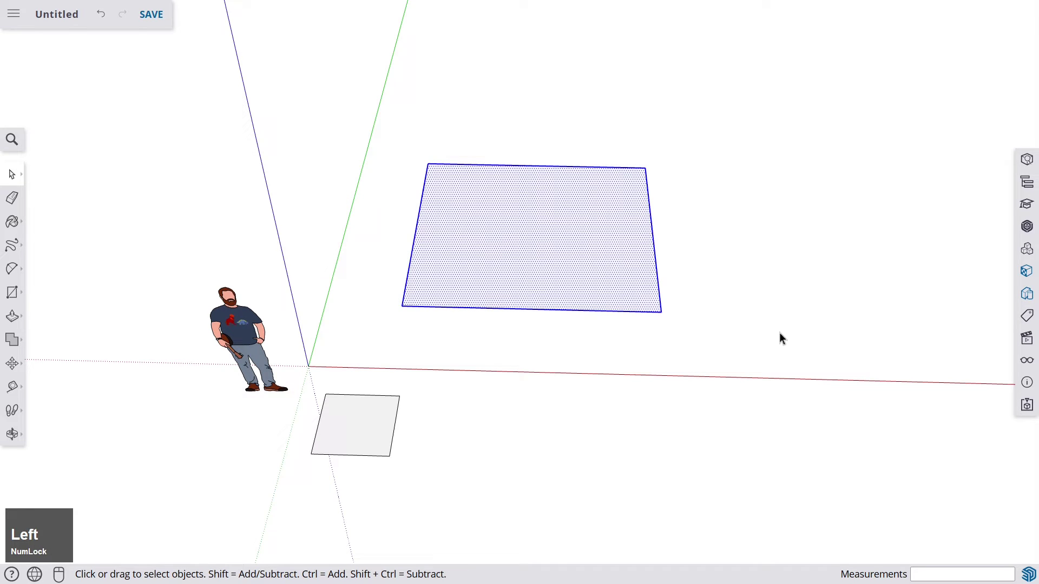
{"action": "key", "text": "Delete"}
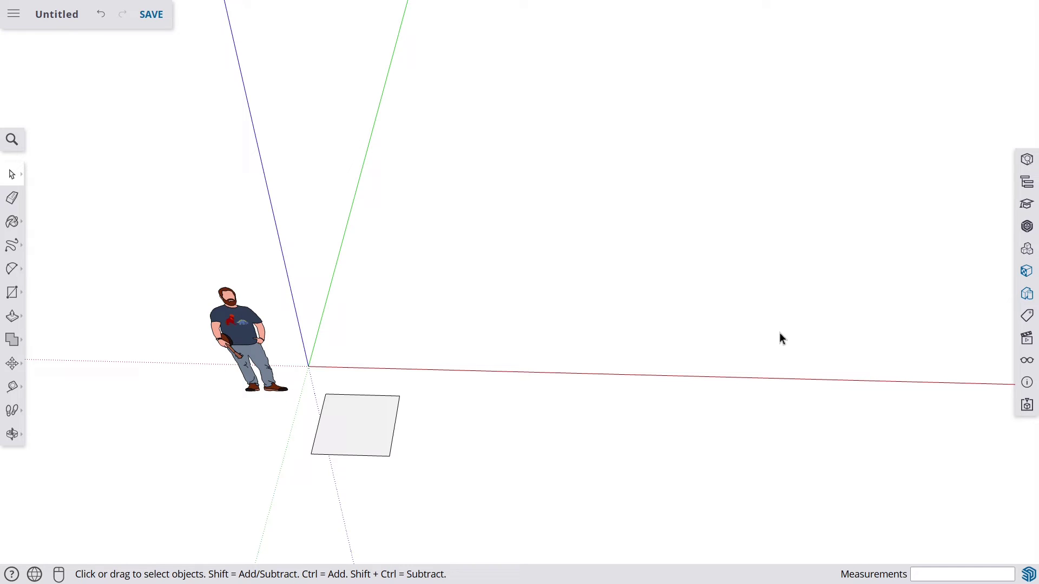
Step: Undo the deletion to restore the large rectangle, then window-select it fully enclosed
{"action": "key", "text": "ctrl+z"}
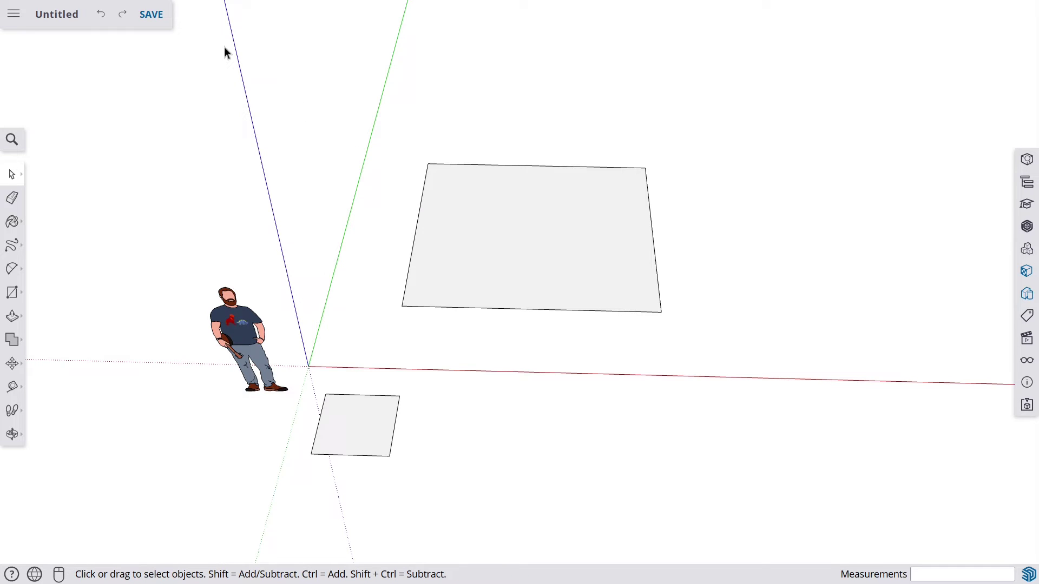
{"action": "left_click_drag", "start_coordinate": [225, 46], "coordinate": [644, 213]}
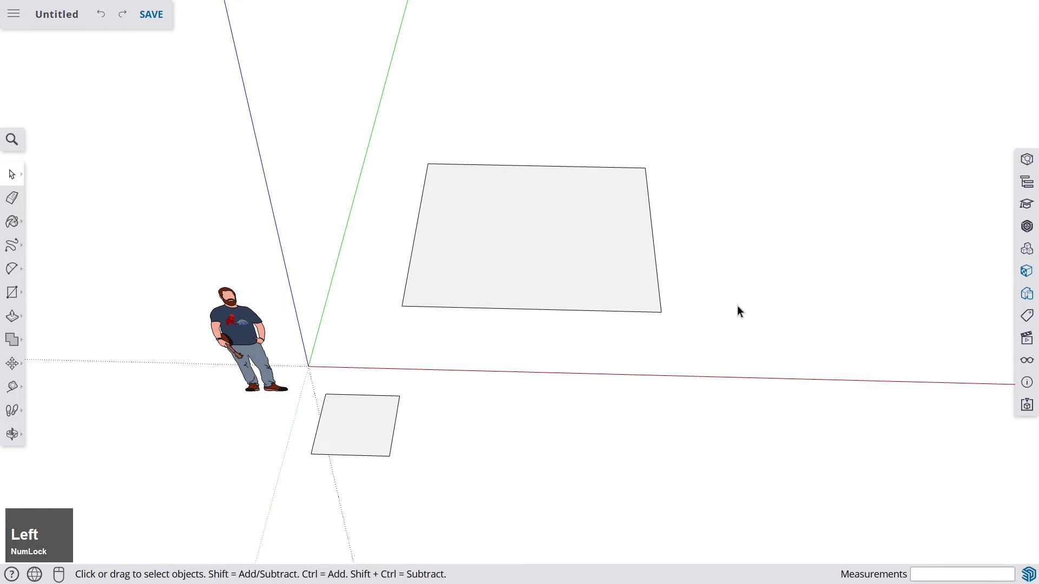
{"action": "left_click_drag", "start_coordinate": [873, 476], "coordinate": [700, 420]}
{"action": "left_click_drag", "start_coordinate": [250, 54], "coordinate": [640, 129]}
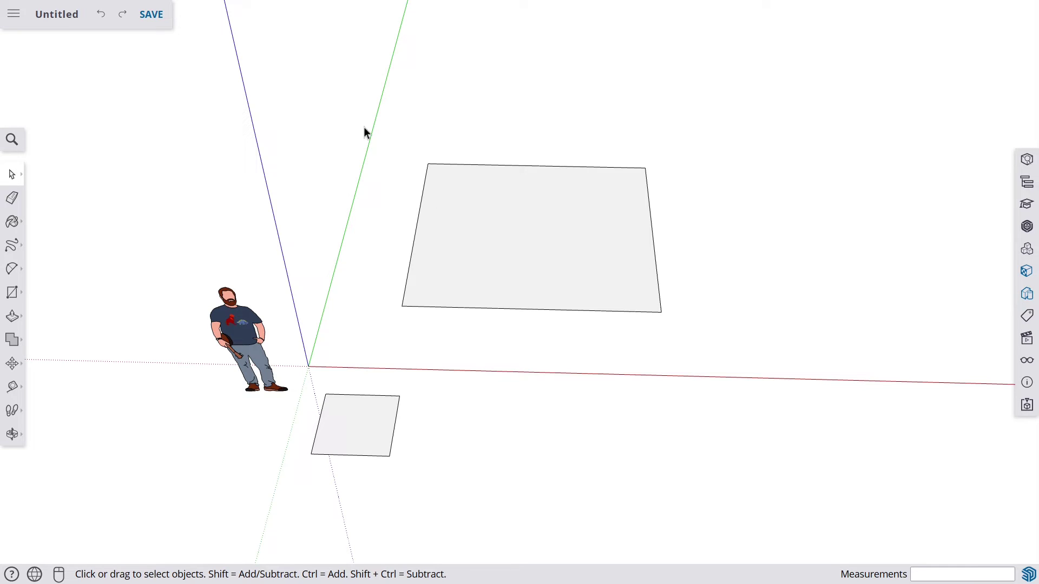
{"action": "left_click_drag", "start_coordinate": [333, 69], "coordinate": [699, 331]}
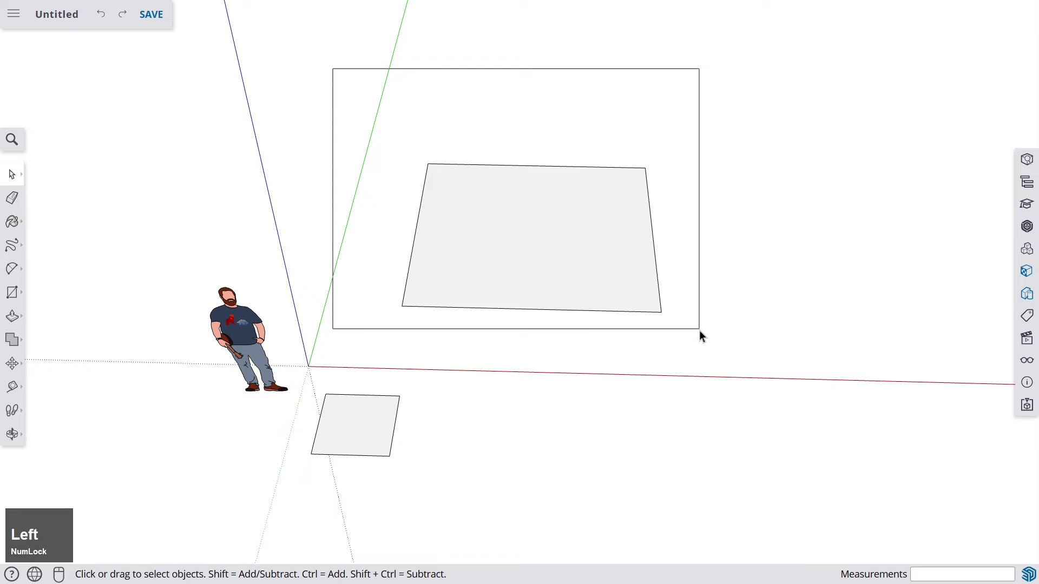
{"action": "left_click_drag", "start_coordinate": [699, 331], "coordinate": [700, 330]}
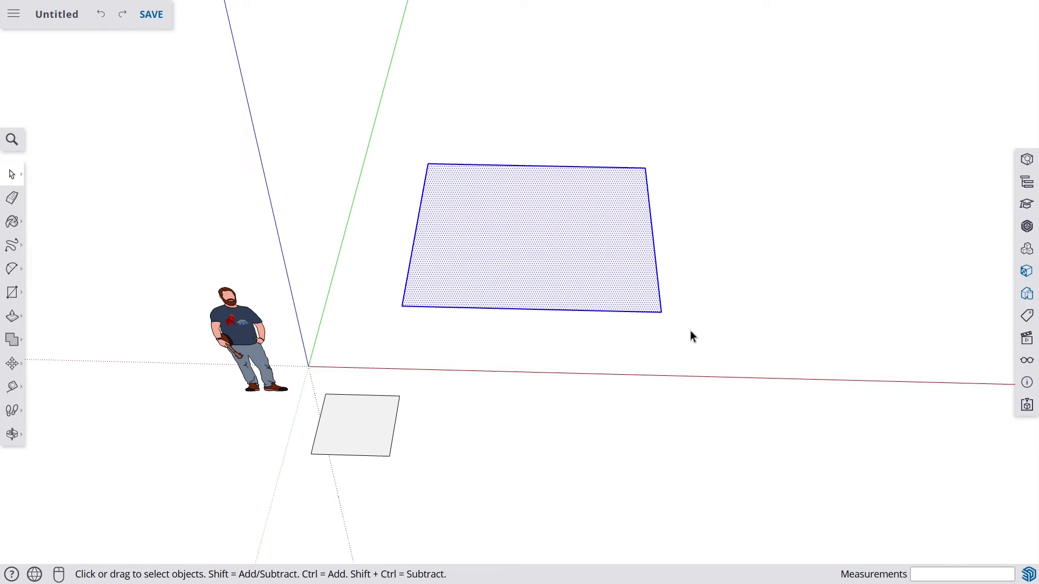
{"action": "left_click", "coordinate": [662, 296]}
Step: Try a crossing selection that only partly covers the rectangle's edges
{"action": "left_click_drag", "start_coordinate": [369, 93], "coordinate": [592, 277]}
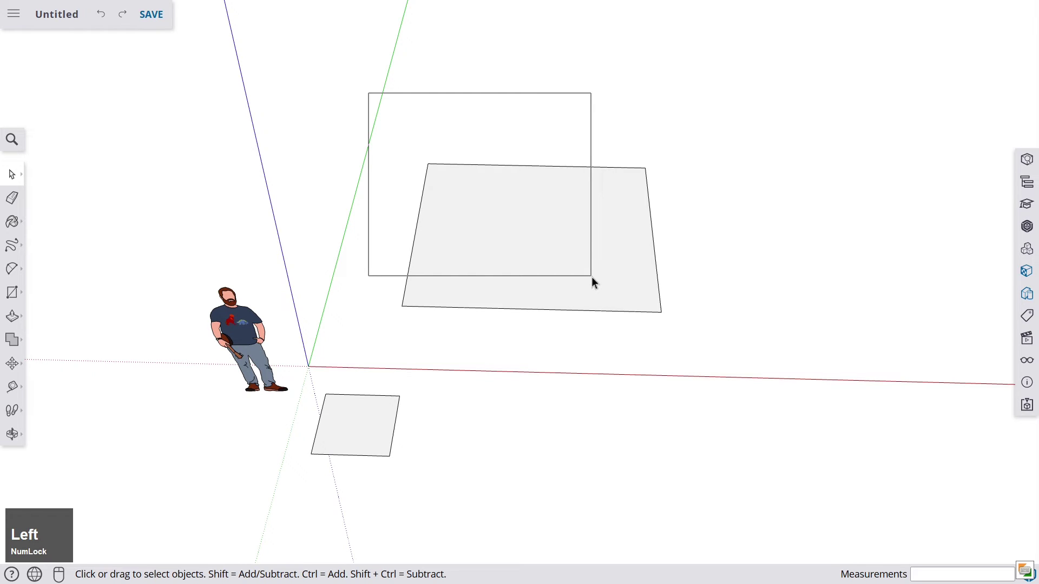
{"action": "left_click_drag", "start_coordinate": [592, 277], "coordinate": [580, 254]}
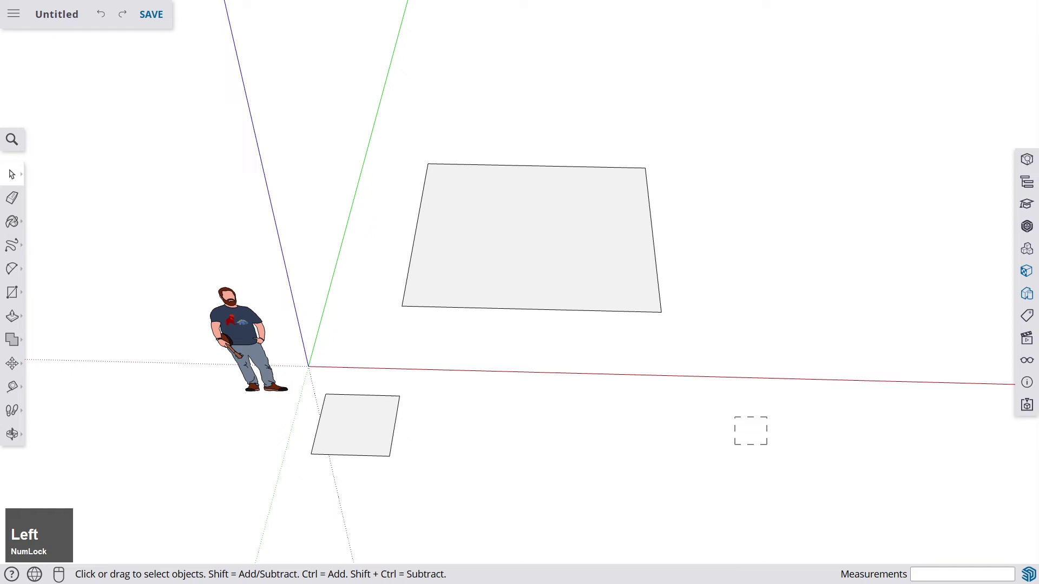
{"action": "left_click_drag", "start_coordinate": [735, 417], "coordinate": [570, 250]}
Step: Select the large rectangle by crossing its edges and delete it
{"action": "left_click_drag", "start_coordinate": [570, 250], "coordinate": [570, 251]}
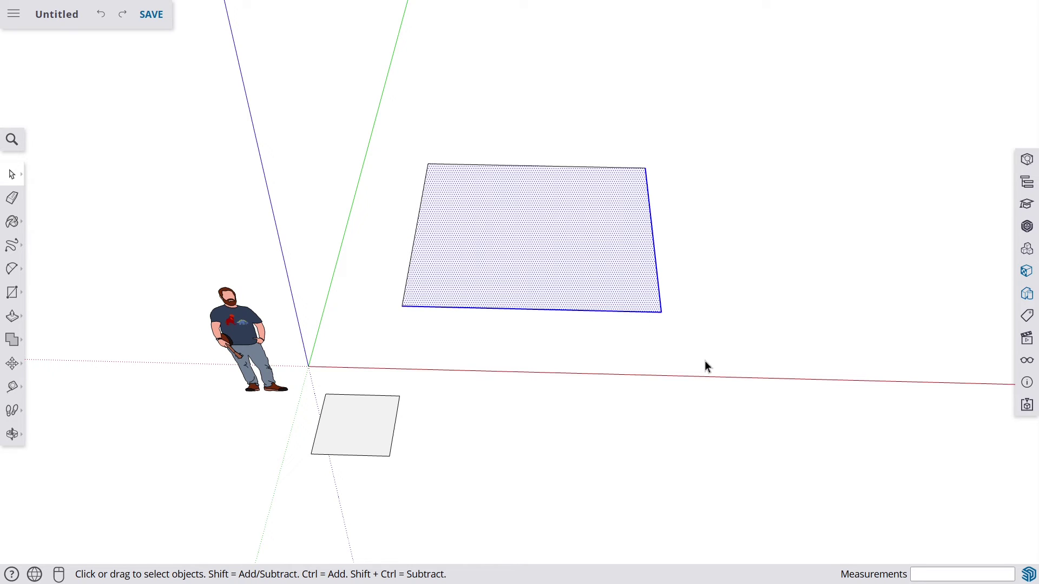
{"action": "left_click_drag", "start_coordinate": [705, 361], "coordinate": [365, 115]}
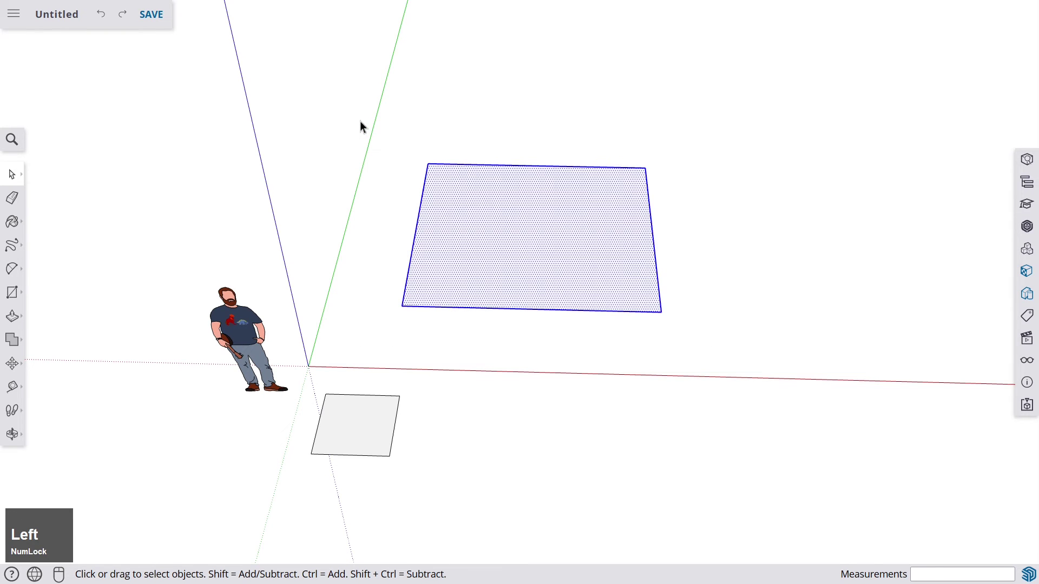
{"action": "key", "text": "Delete"}
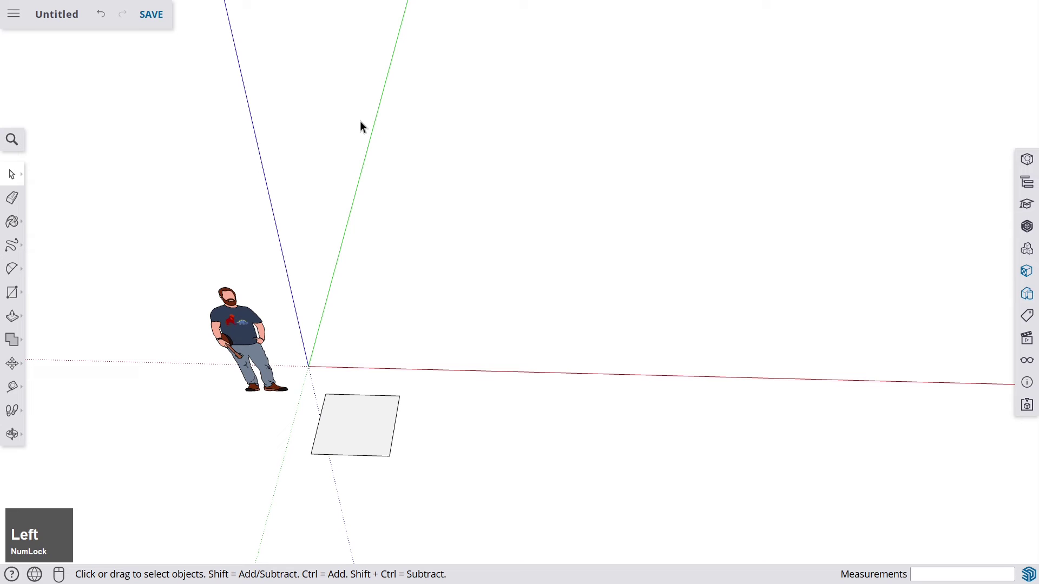
Step: Zoom and orbit in on the floor square beside the figure, then bring up the line-drawing tools flyout
{"action": "scroll", "coordinate": [472, 256], "scroll_direction": "down", "scroll_amount": 3}
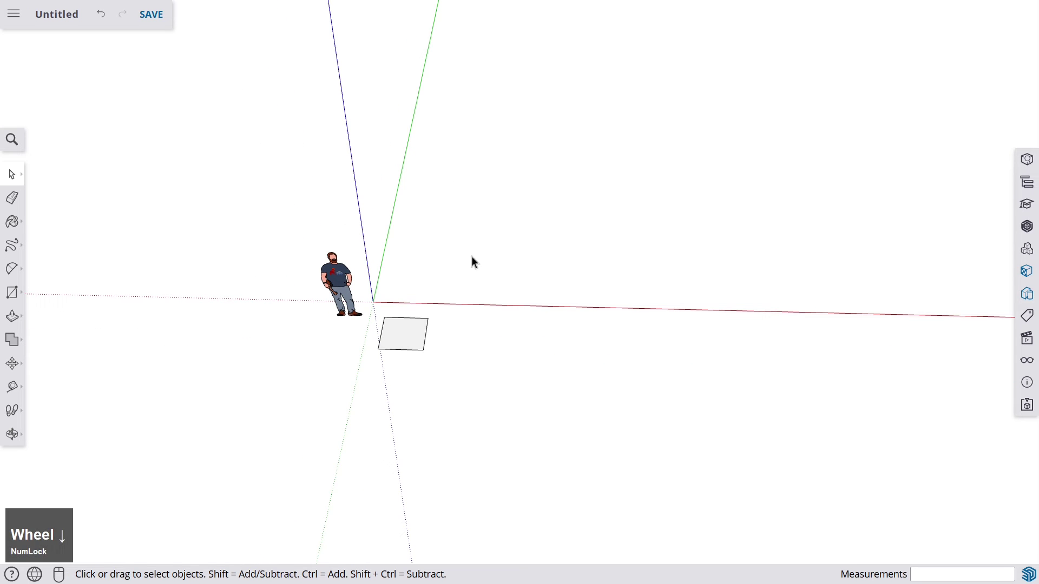
{"action": "middle_click_drag", "start_coordinate": [472, 256], "coordinate": [439, 344]}
{"action": "scroll", "coordinate": [552, 364], "scroll_direction": "up", "scroll_amount": 3}
{"action": "middle_click_drag", "start_coordinate": [552, 364], "coordinate": [532, 277]}
{"action": "middle_click_drag", "start_coordinate": [575, 331], "coordinate": [530, 337]}
{"action": "scroll", "coordinate": [531, 338], "scroll_direction": "up", "scroll_amount": 2}
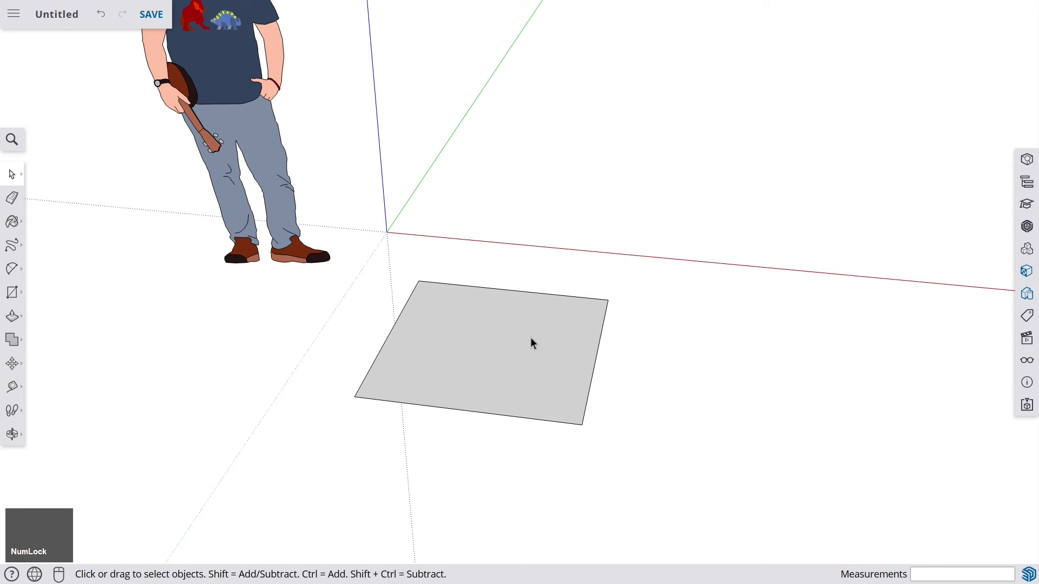
{"action": "scroll", "coordinate": [513, 347], "scroll_direction": "down", "scroll_amount": 1}
{"action": "scroll", "coordinate": [514, 351], "scroll_direction": "down", "scroll_amount": 1}
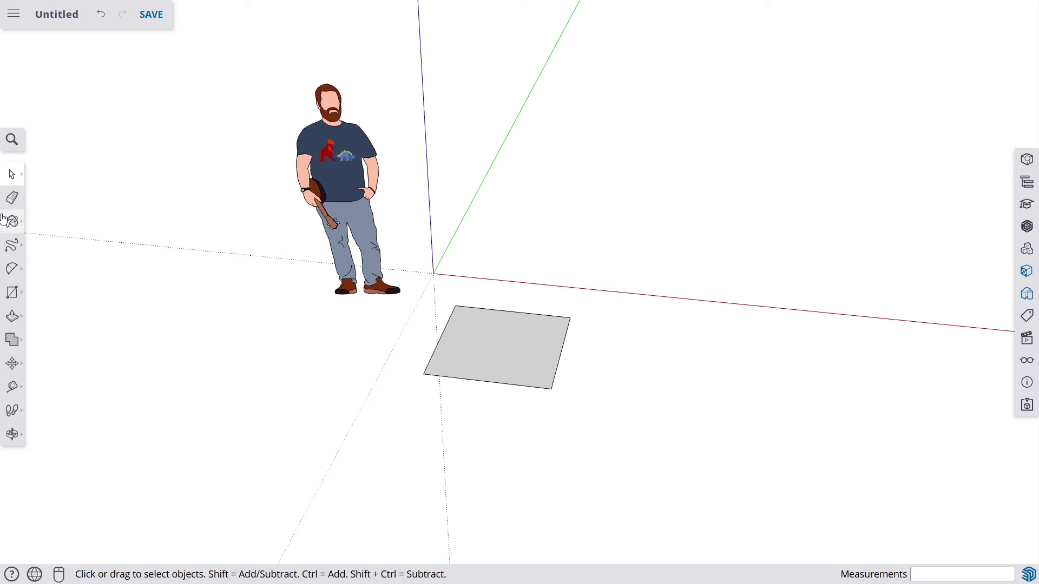
{"action": "left_click", "coordinate": [13, 246]}
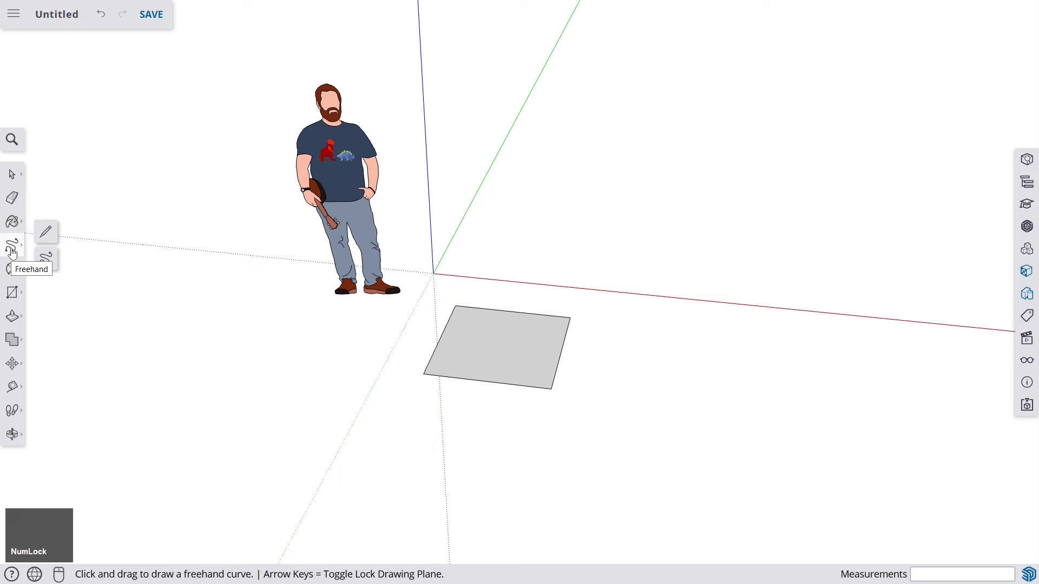
Step: With the Line tool, draw a 1000 mm vertical edge from the square's corner, then the top edge
{"action": "left_click", "coordinate": [47, 233]}
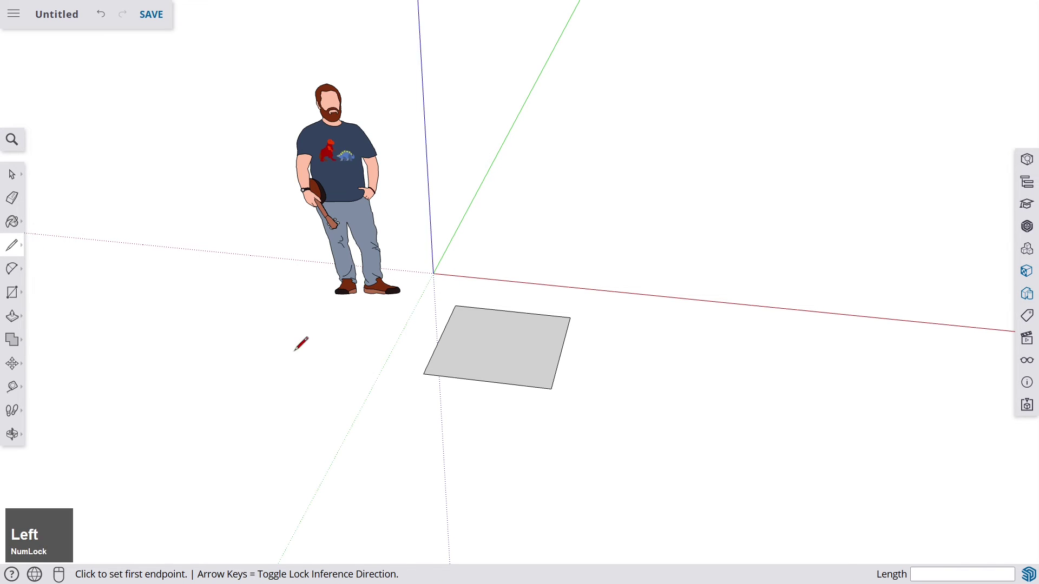
{"action": "left_click", "coordinate": [570, 317]}
{"action": "key", "text": "Num_Lock"}
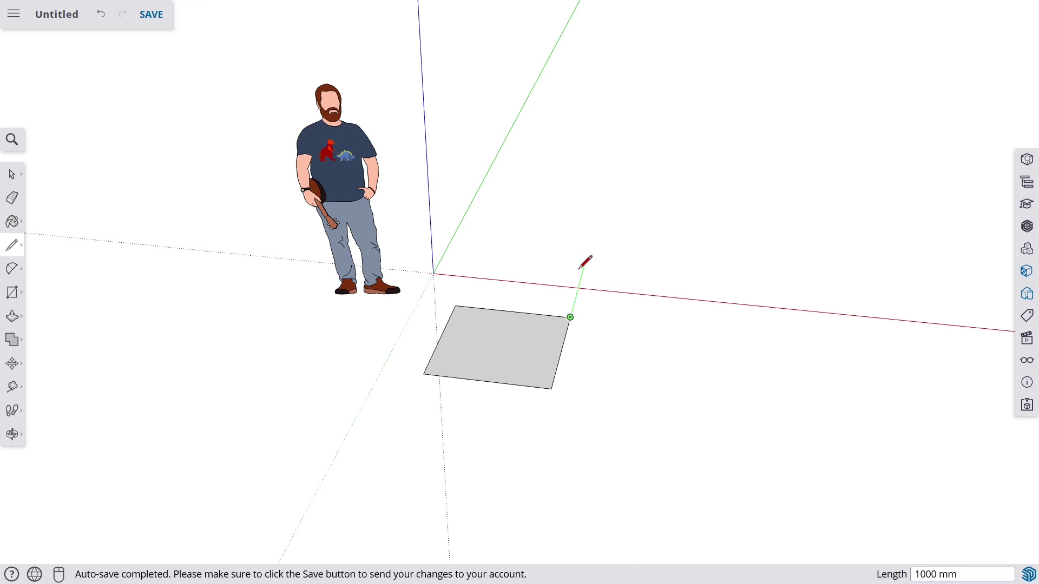
{"action": "scroll", "coordinate": [574, 271], "scroll_direction": "up", "scroll_amount": 2}
{"action": "middle_click_drag", "start_coordinate": [573, 271], "coordinate": [569, 236]}
{"action": "scroll", "coordinate": [572, 241], "scroll_direction": "up", "scroll_amount": 2}
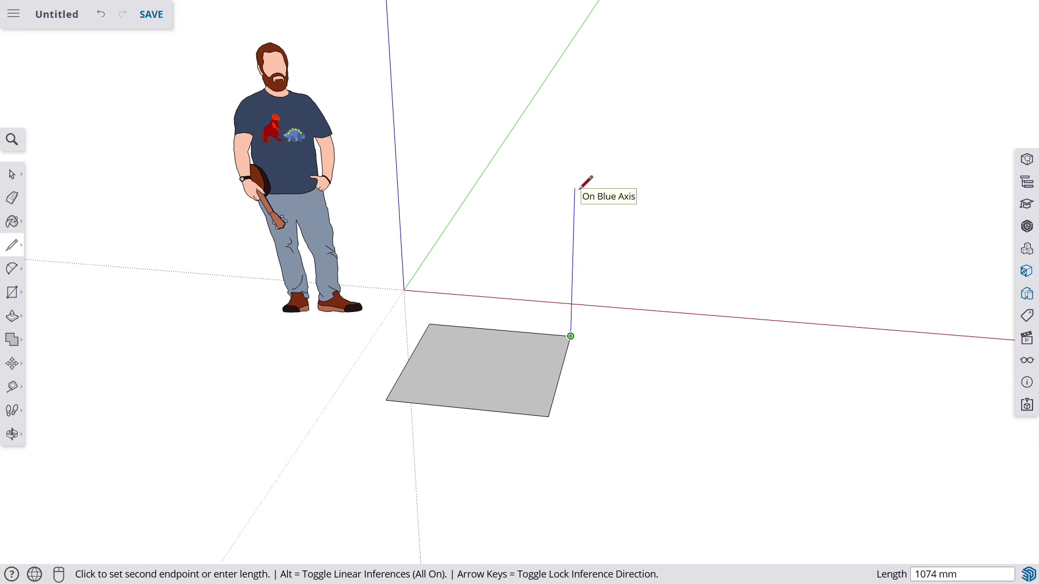
{"action": "type", "text": "1000"}
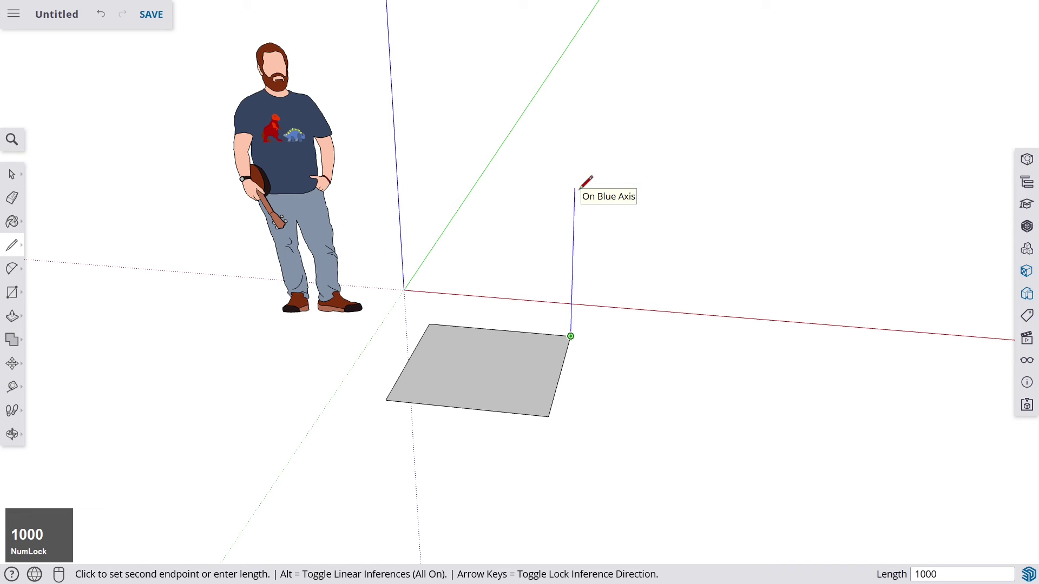
{"action": "key", "text": "Return"}
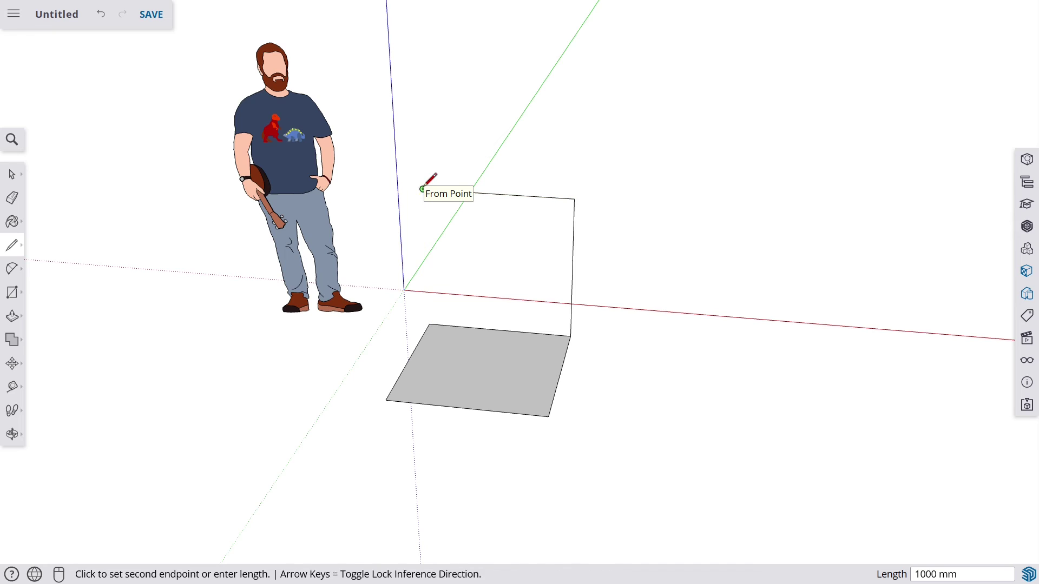
{"action": "left_click", "coordinate": [423, 189]}
{"action": "key", "text": "Left"}
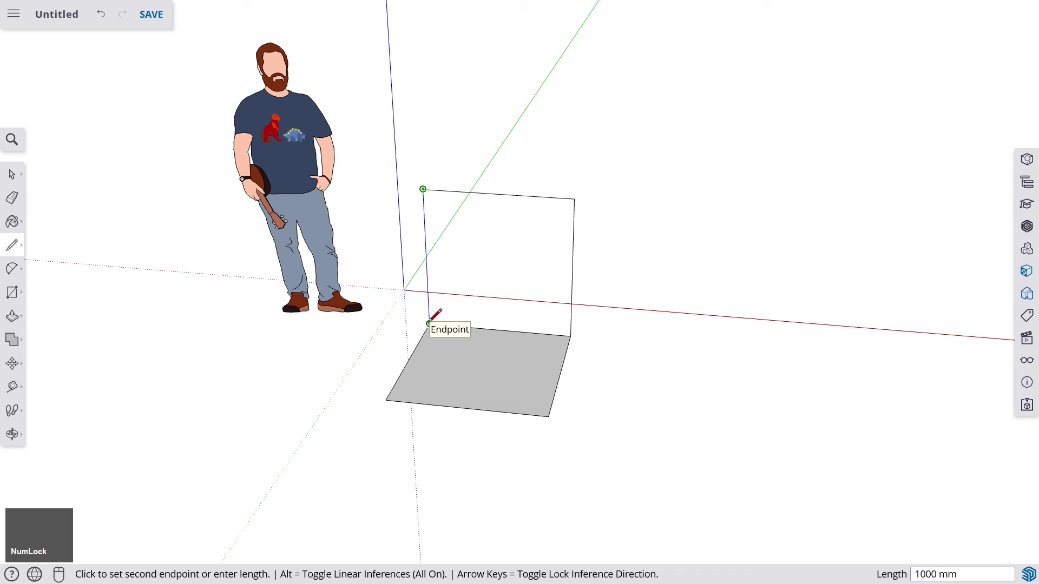
Step: Drop the edge to close the back wall, then draw up from the front-left corner to close the left wall
{"action": "left_click", "coordinate": [428, 323]}
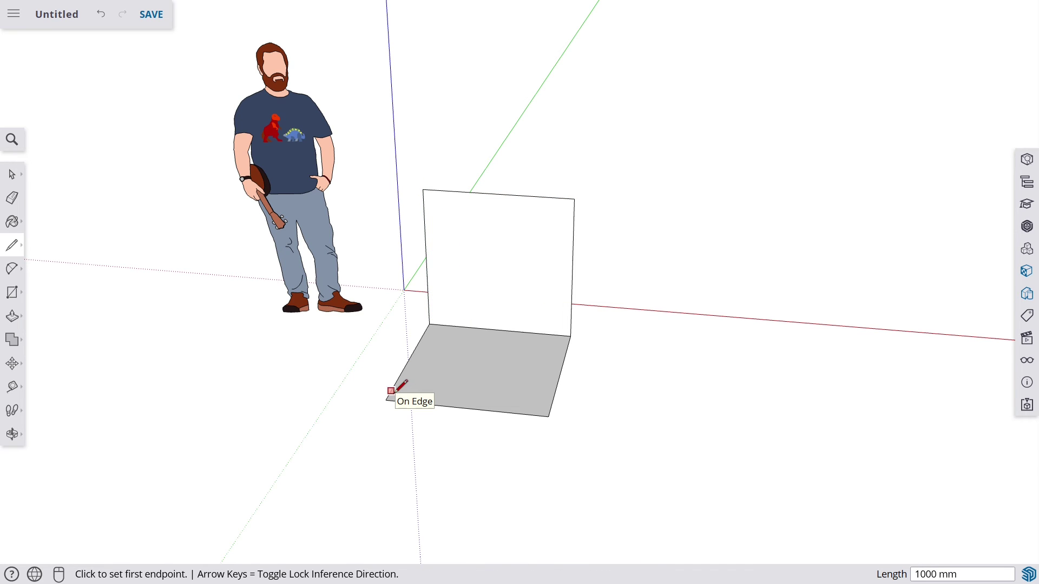
{"action": "left_click", "coordinate": [385, 400]}
{"action": "key", "text": "Left"}
{"action": "key", "text": "Left"}
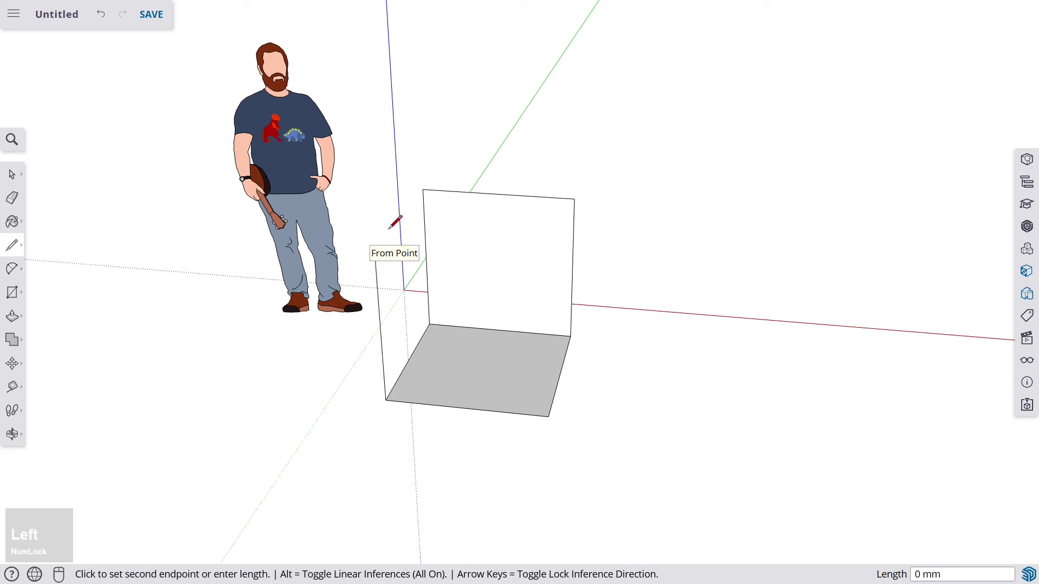
{"action": "left_click", "coordinate": [422, 188]}
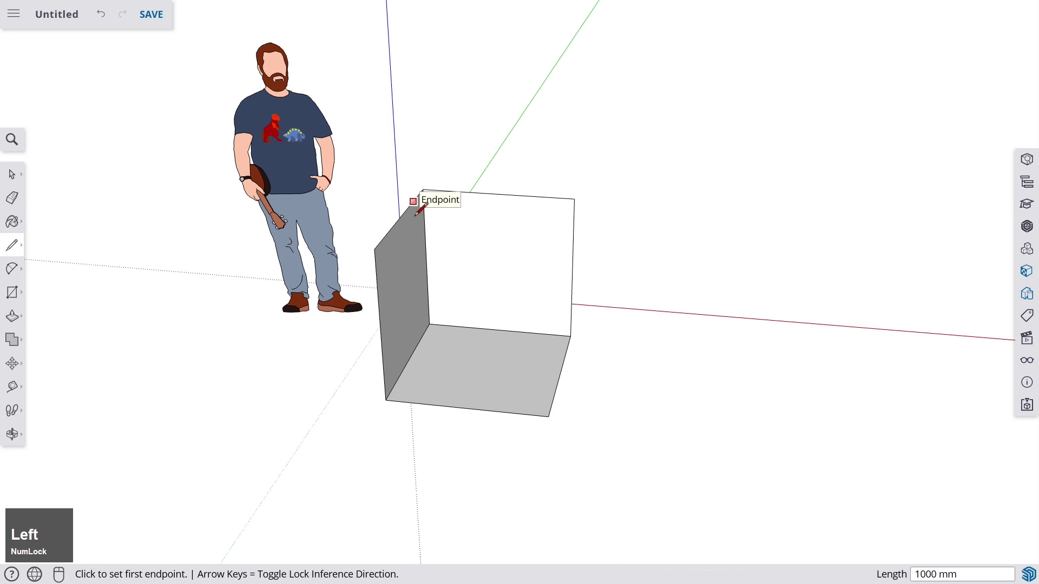
Step: Draw the right wall's top and front edges and a front top edge across to the left wall
{"action": "left_click", "coordinate": [574, 200]}
{"action": "left_click", "coordinate": [551, 262]}
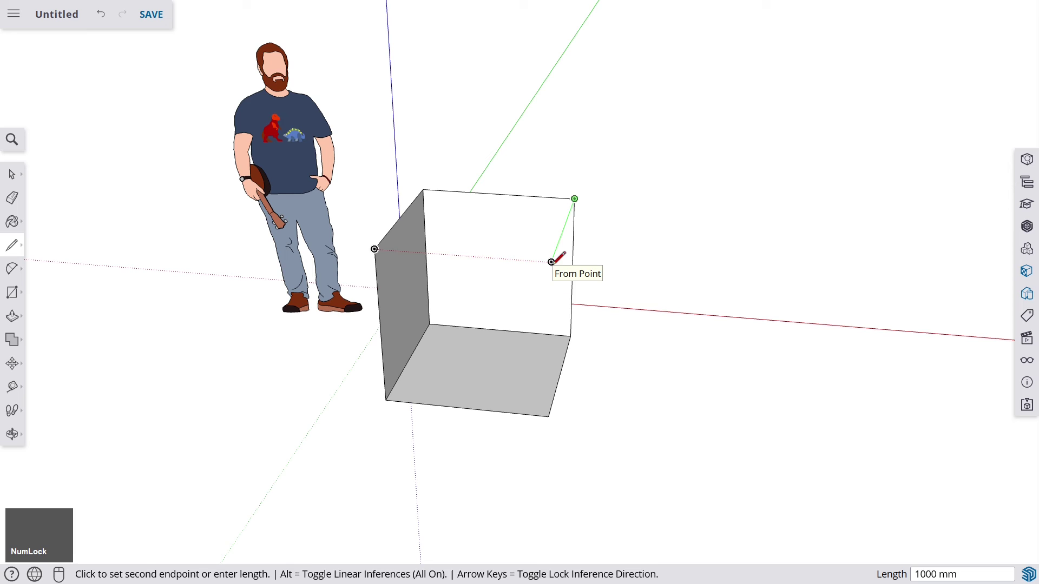
{"action": "left_click", "coordinate": [548, 416]}
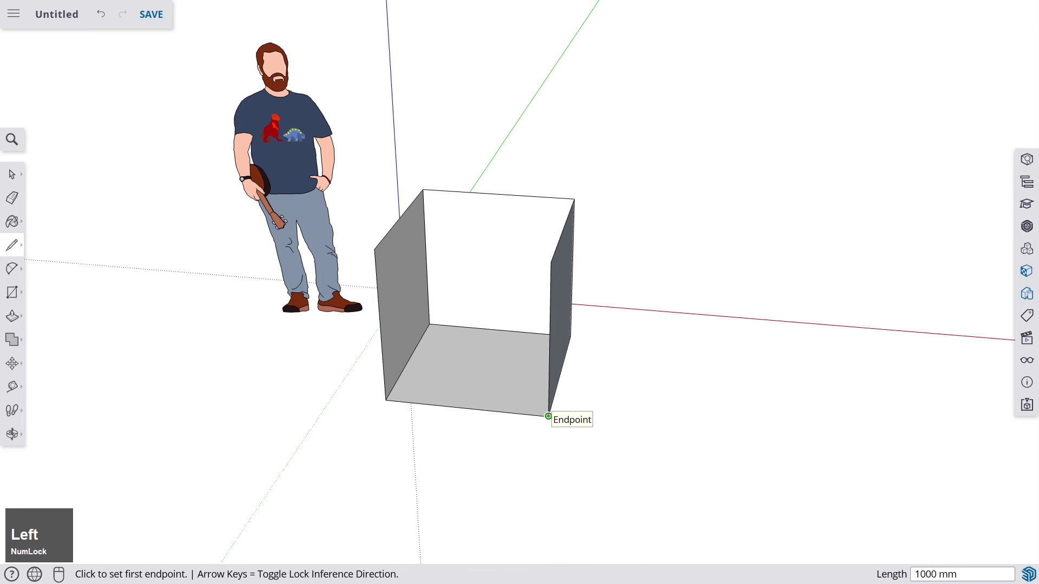
{"action": "left_click", "coordinate": [551, 262]}
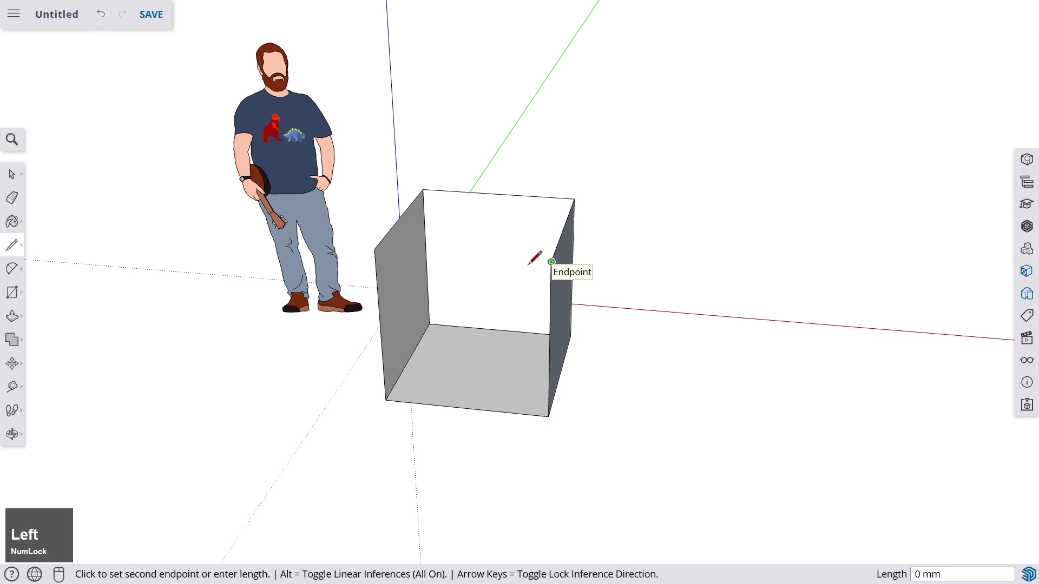
{"action": "left_click", "coordinate": [374, 249]}
{"action": "mouse_move", "coordinate": [379, 248]}
{"action": "middle_mouse_down"}
{"action": "mouse_move", "coordinate": [452, 258]}
{"action": "mouse_move", "coordinate": [742, 220]}
{"action": "mouse_move", "coordinate": [574, 272]}
{"action": "mouse_move", "coordinate": [404, 273]}
{"action": "mouse_move", "coordinate": [220, 236]}
{"action": "mouse_move", "coordinate": [413, 18]}
{"action": "mouse_move", "coordinate": [475, 23]}
{"action": "mouse_move", "coordinate": [464, 241]}
{"action": "mouse_move", "coordinate": [907, 225]}
{"action": "mouse_move", "coordinate": [443, 282]}
{"action": "mouse_move", "coordinate": [303, 265]}
{"action": "mouse_move", "coordinate": [502, 264]}
{"action": "mouse_move", "coordinate": [501, 276]}
{"action": "mouse_move", "coordinate": [373, 293]}
{"action": "middle_mouse_up"}
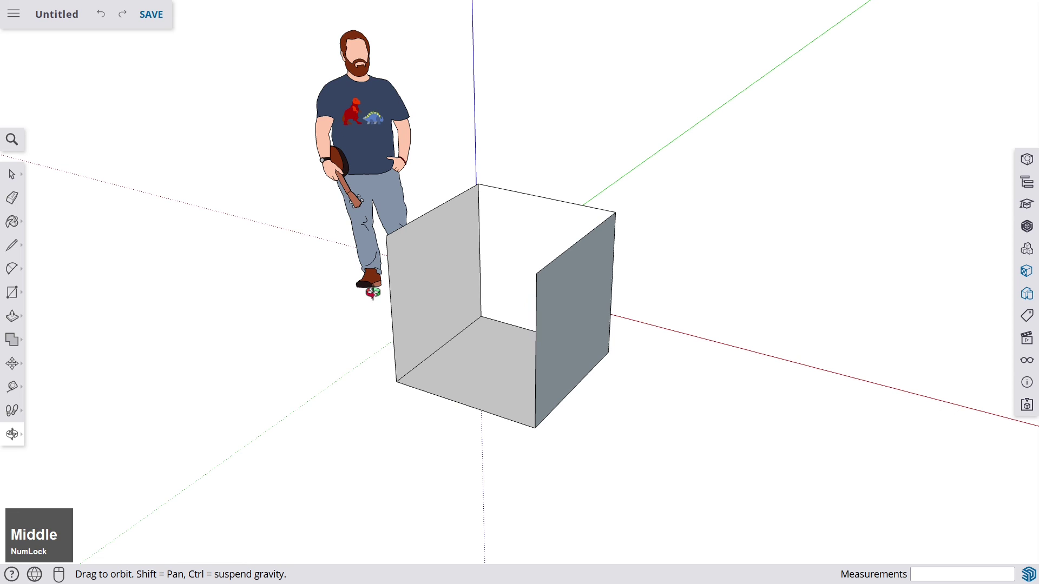
{"action": "middle_click_drag", "start_coordinate": [373, 293], "coordinate": [373, 293]}
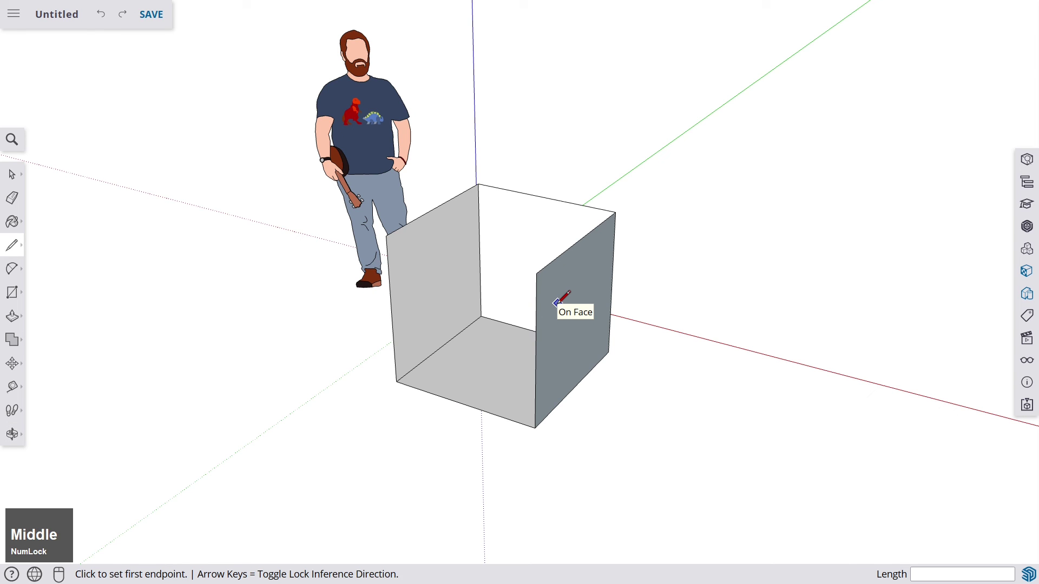
{"action": "mouse_move", "coordinate": [555, 295]}
{"action": "middle_mouse_down"}
{"action": "mouse_move", "coordinate": [576, 250]}
{"action": "mouse_move", "coordinate": [593, 242]}
{"action": "mouse_move", "coordinate": [504, 260]}
{"action": "middle_mouse_up"}
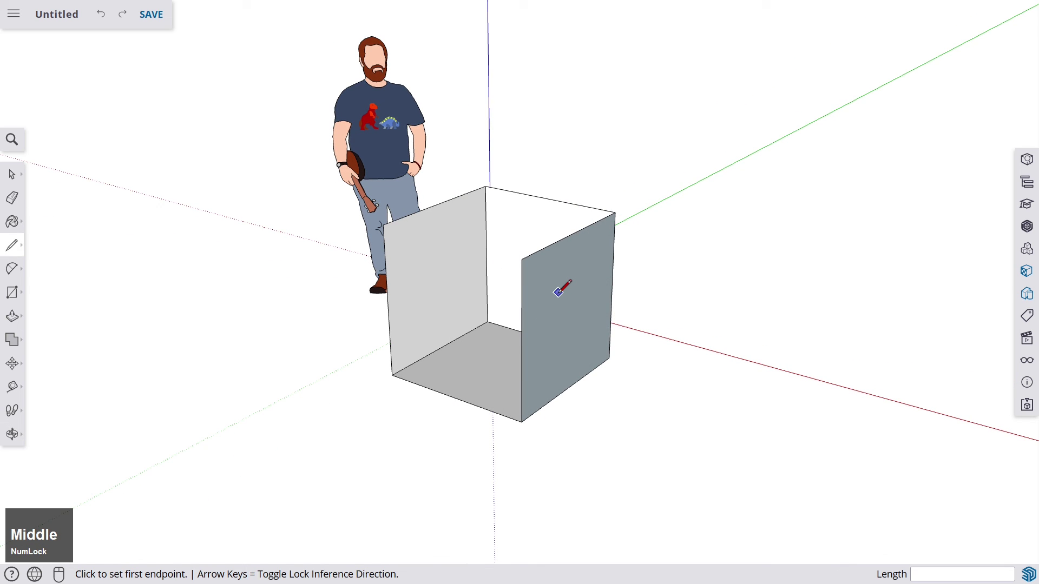
{"action": "key", "text": "space"}
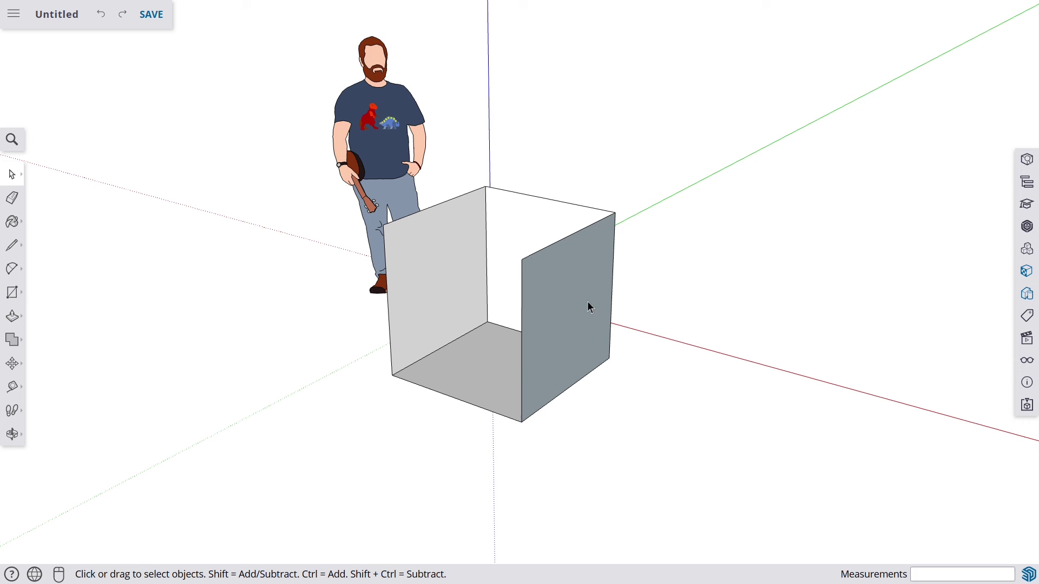
{"action": "middle_click_drag", "start_coordinate": [562, 286], "coordinate": [431, 216]}
Step: Box-select the whole open box, apply Reverse Faces from the context menu, then deselect
{"action": "left_click_drag", "start_coordinate": [425, 140], "coordinate": [682, 416]}
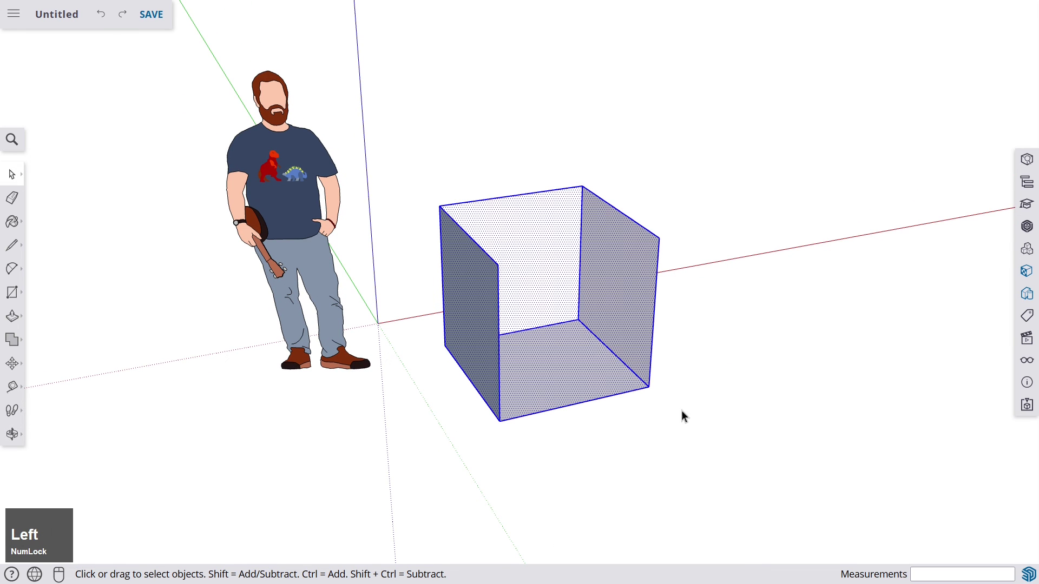
{"action": "right_click", "coordinate": [602, 304]}
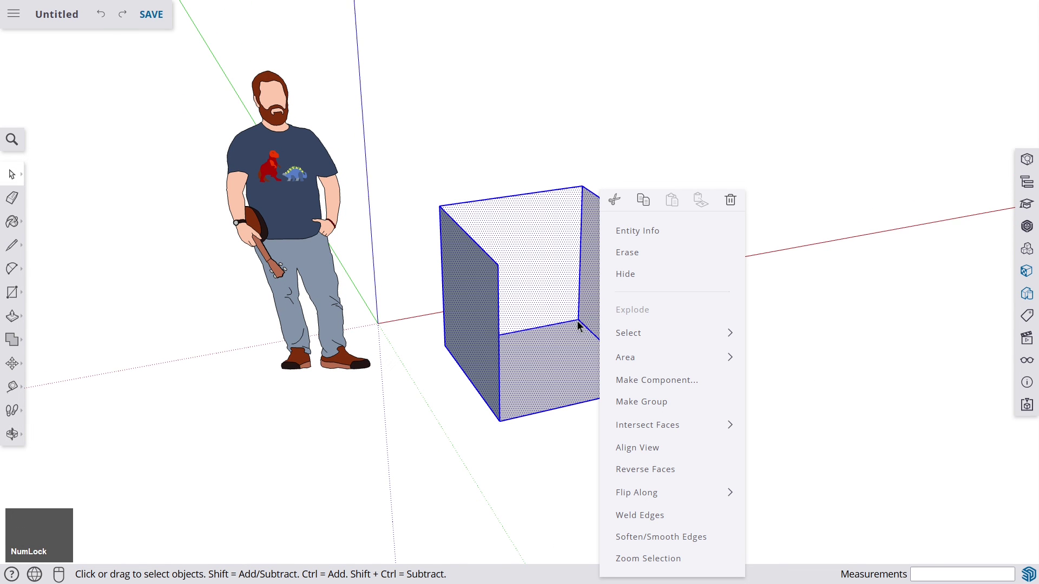
{"action": "left_click", "coordinate": [678, 469]}
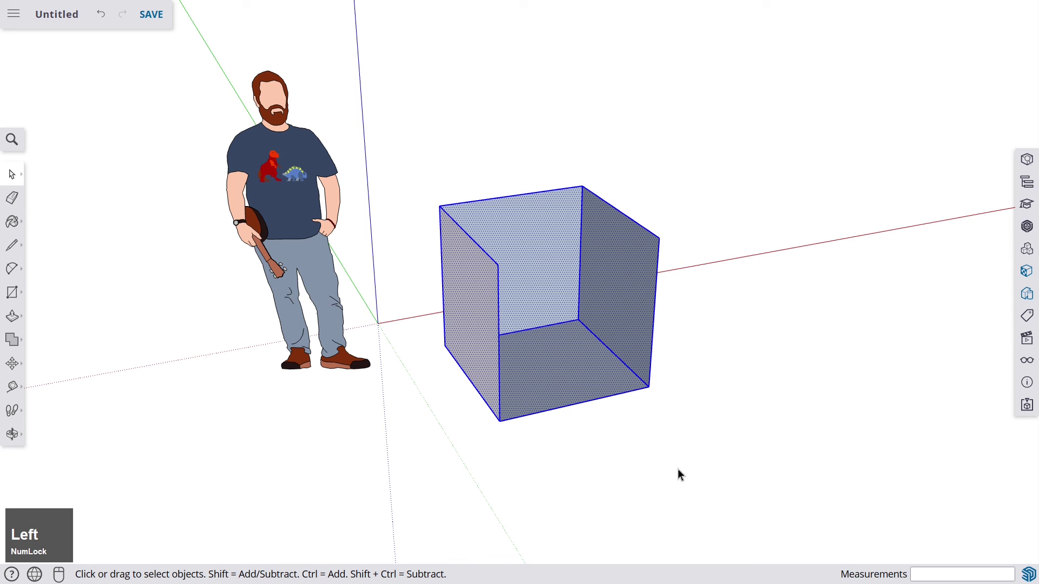
{"action": "middle_click_drag", "start_coordinate": [735, 348], "coordinate": [459, 290]}
{"action": "middle_click_drag", "start_coordinate": [577, 356], "coordinate": [691, 355]}
{"action": "left_click", "coordinate": [649, 352]}
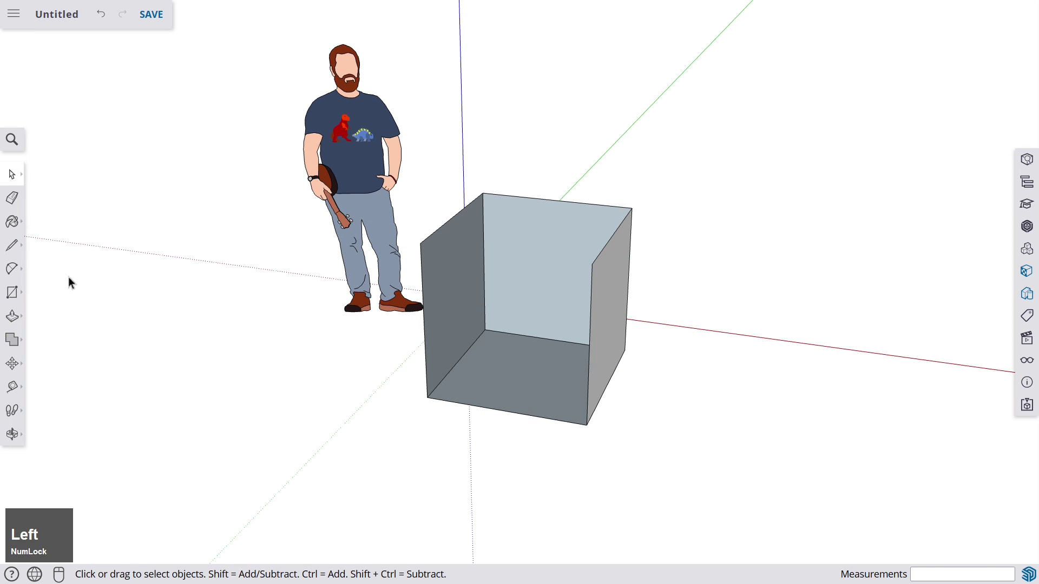
Step: Draw a line between the two front top corners to close the top and front faces
{"action": "left_click", "coordinate": [13, 249]}
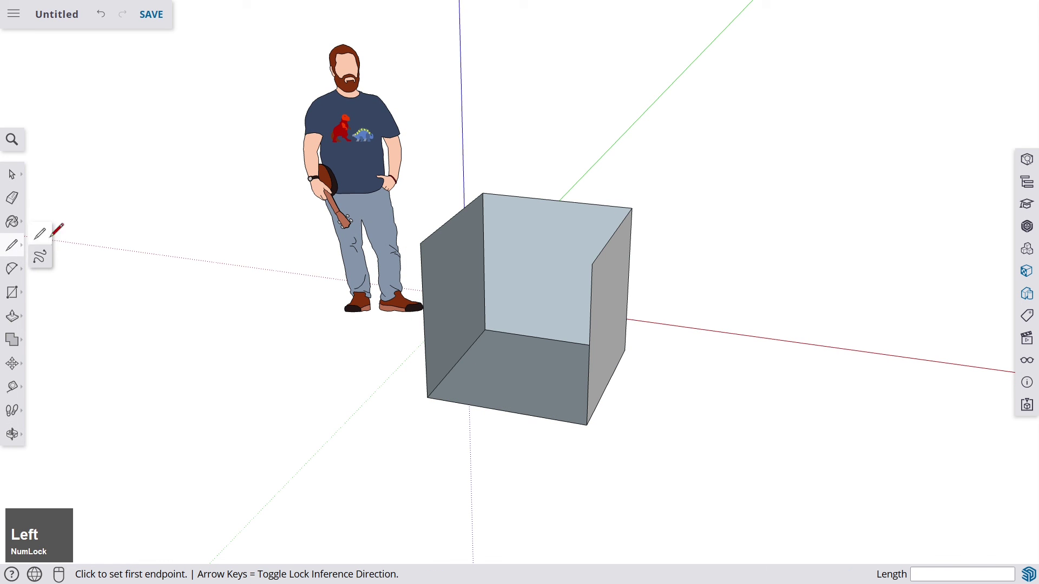
{"action": "left_click", "coordinate": [420, 243]}
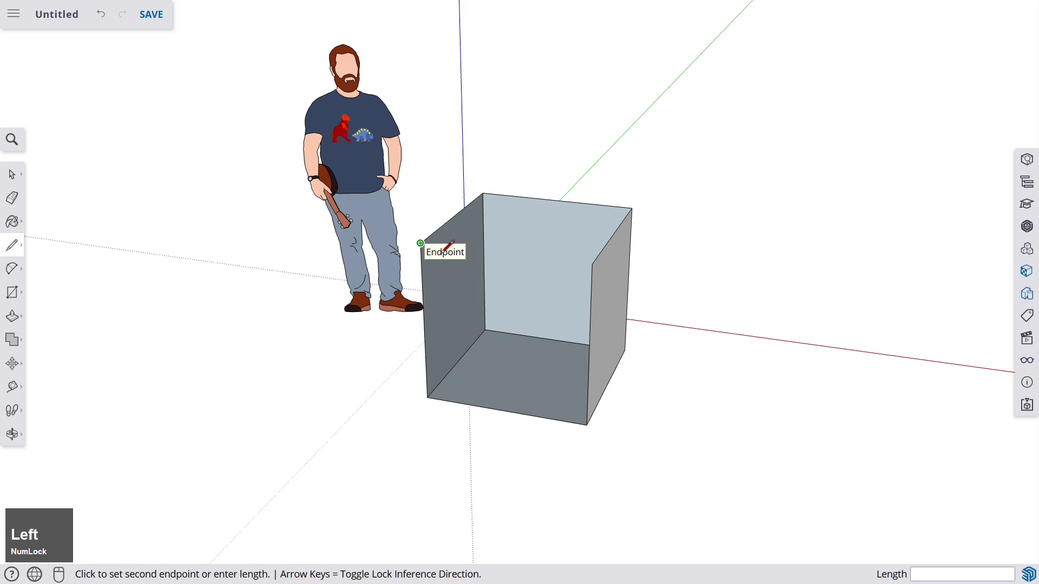
{"action": "left_click", "coordinate": [592, 264]}
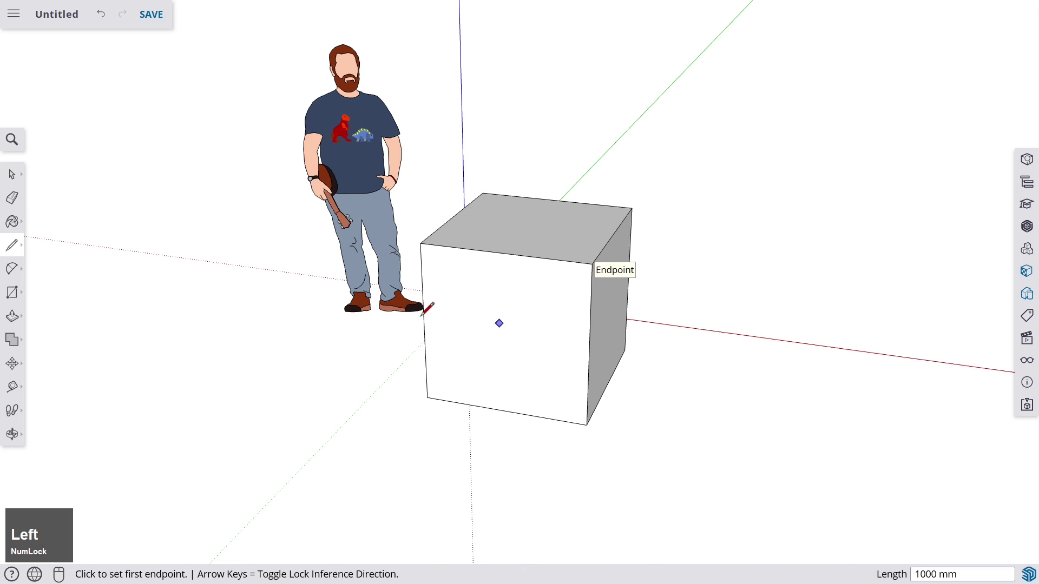